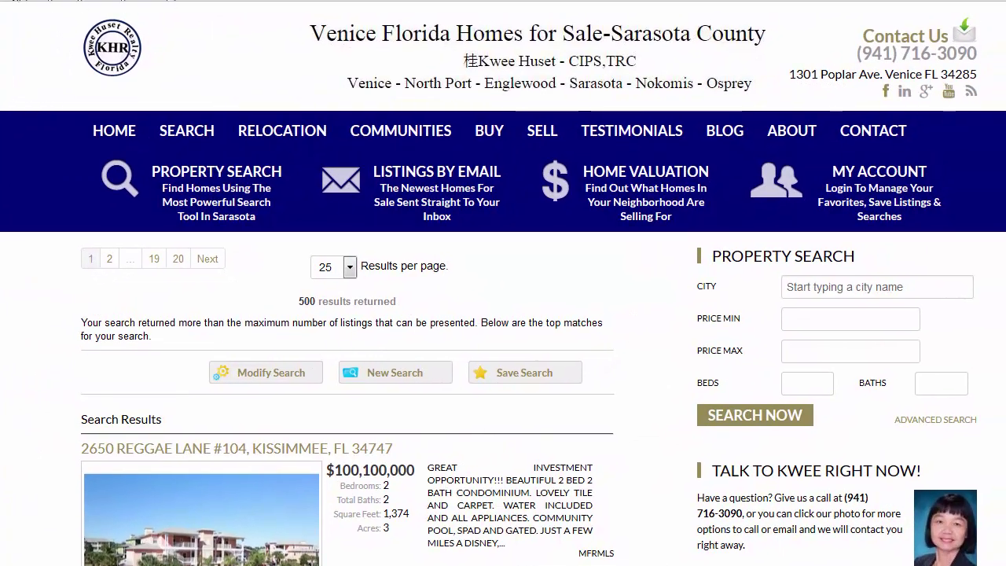
- Run a property search without criteria from the wheretoliveinflorida.com home page and look through the listings
click(13, 1)
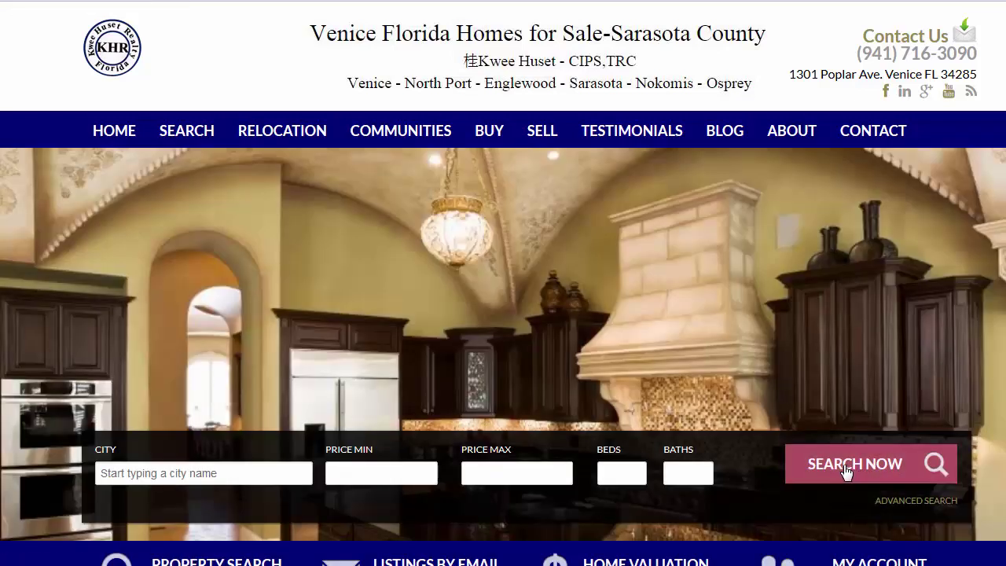
click(847, 472)
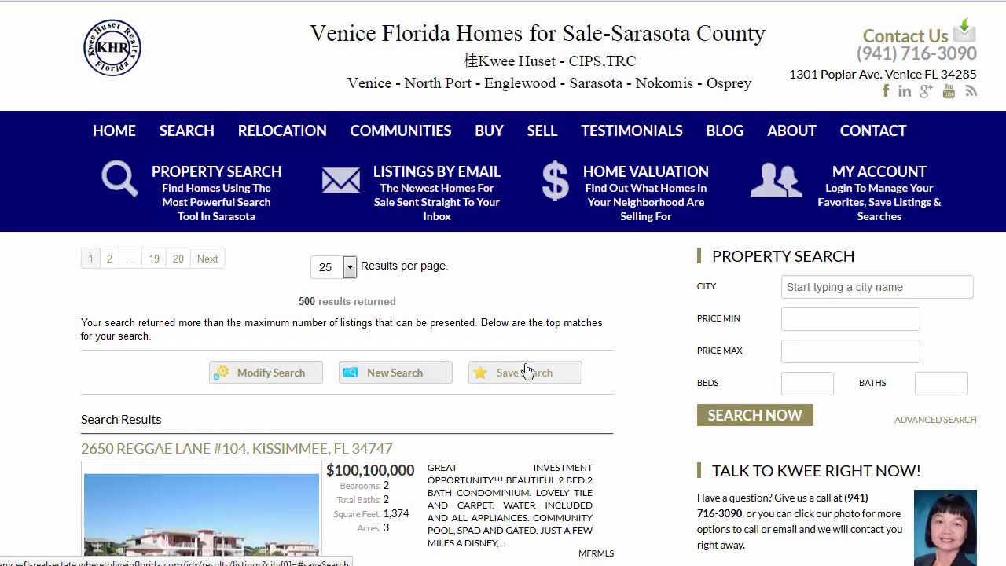
scroll(433, 433, down, 5)
scroll(429, 431, down, 2)
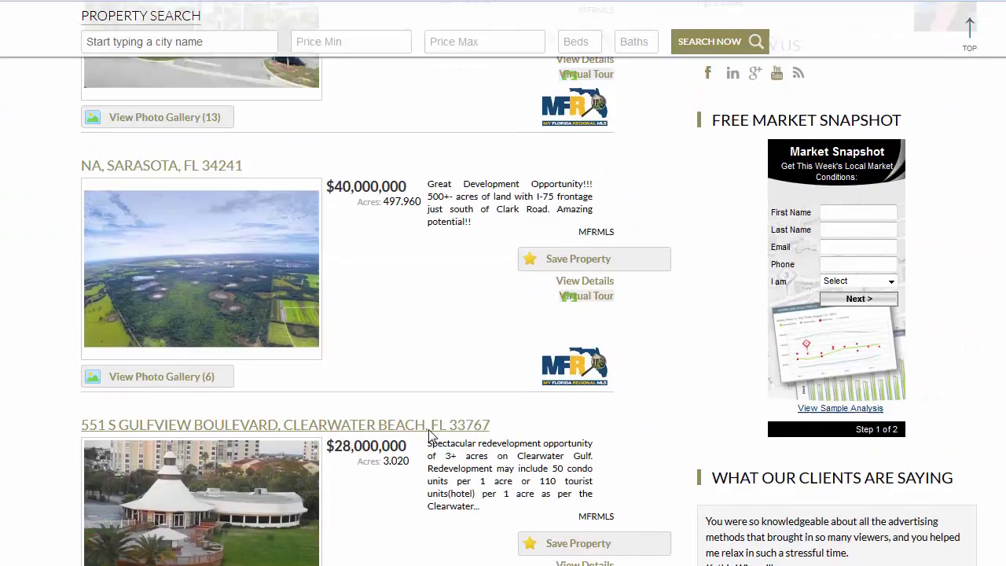
scroll(432, 433, up, 7)
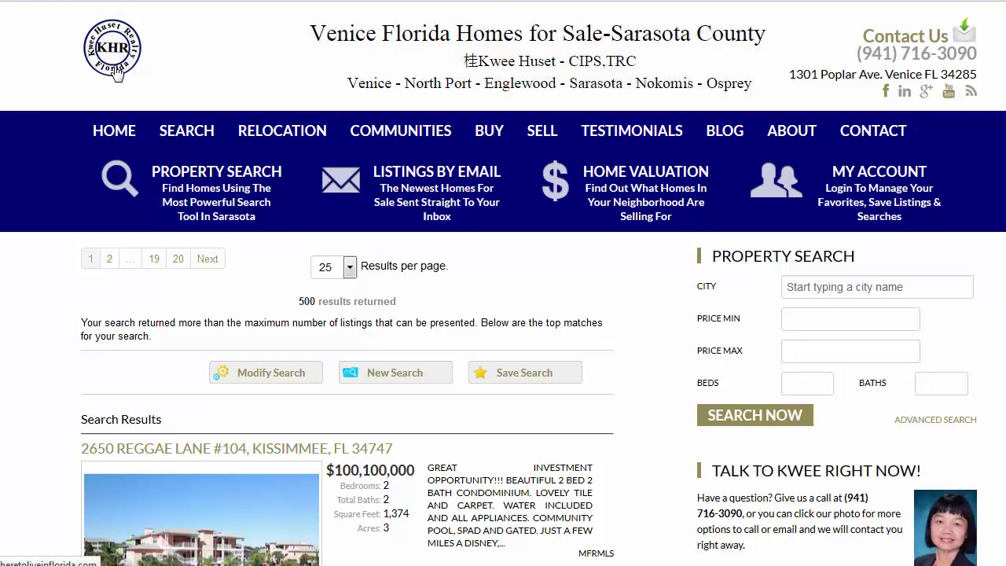
- Open kweehuset.com and test its Home Search without entering any criteria
key(ctrl+l)
text(kweehuset)
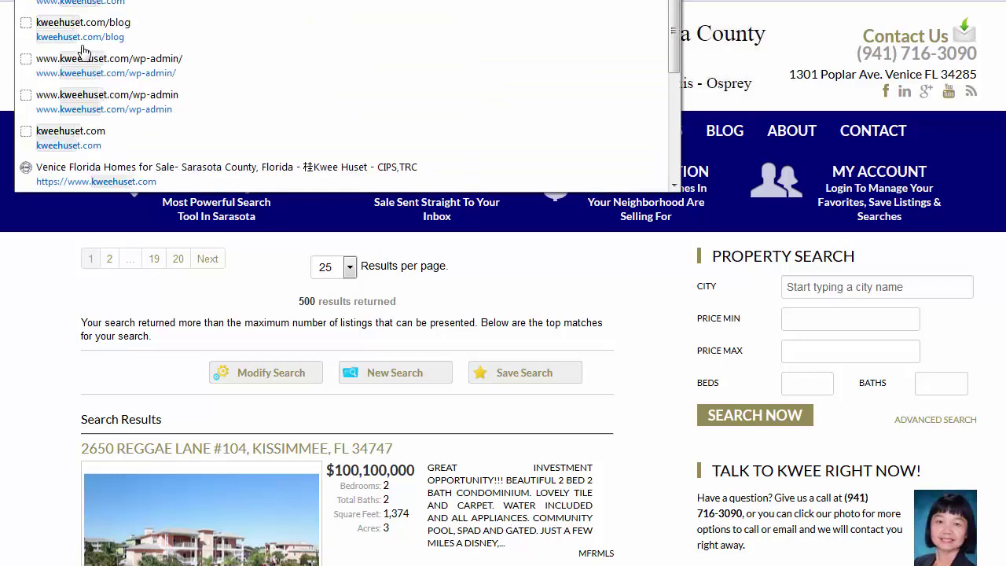
key(Return)
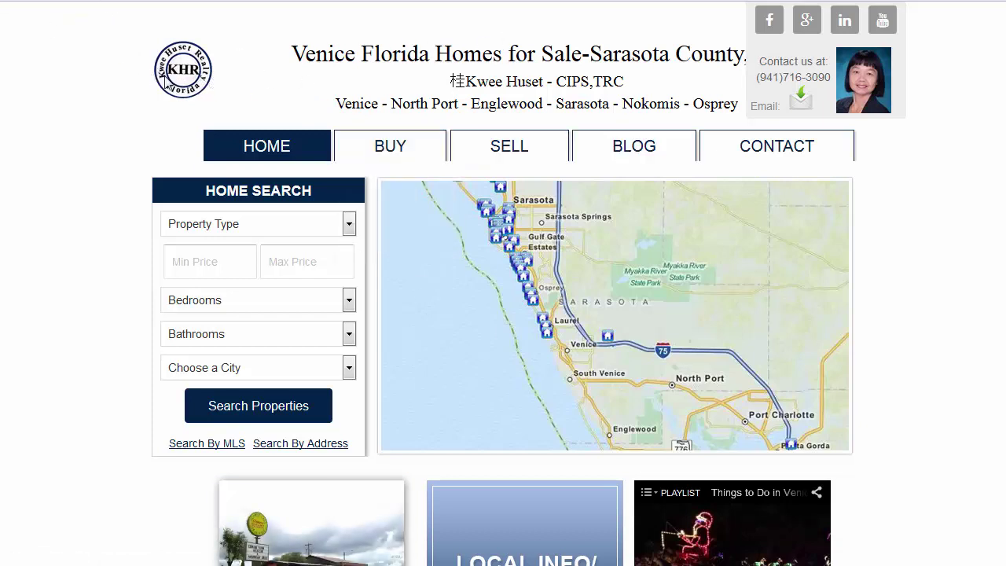
click(246, 413)
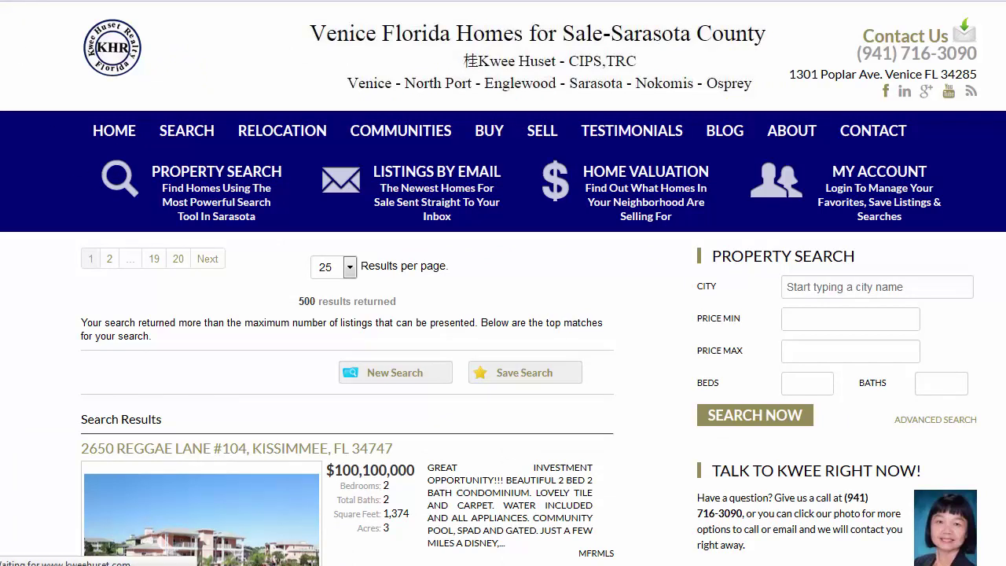
- Check the kweehuset.com home page, from the header down to the footer, against the missing-logo item in the issue email
key(alt+Tab)
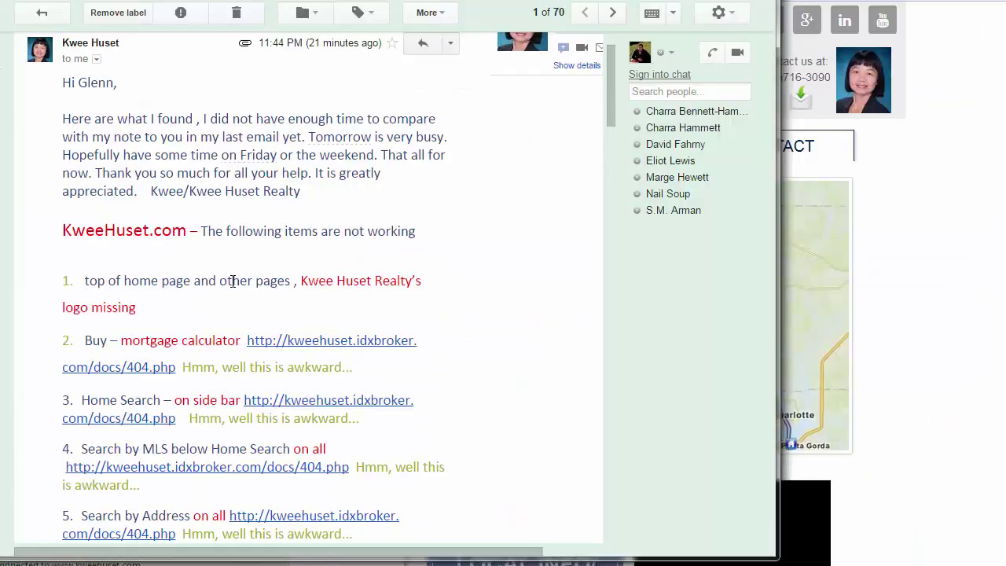
click(858, 242)
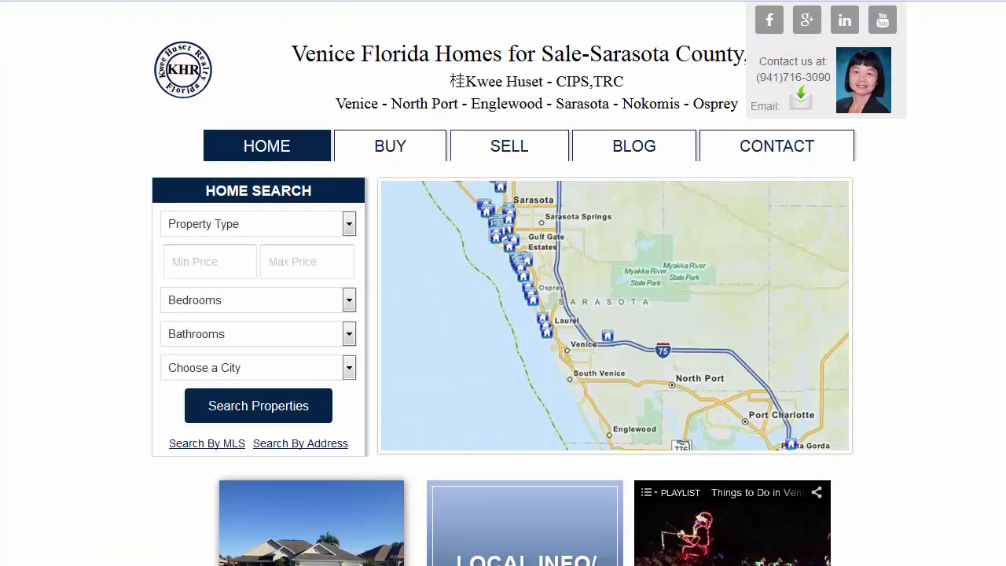
key(alt+Tab)
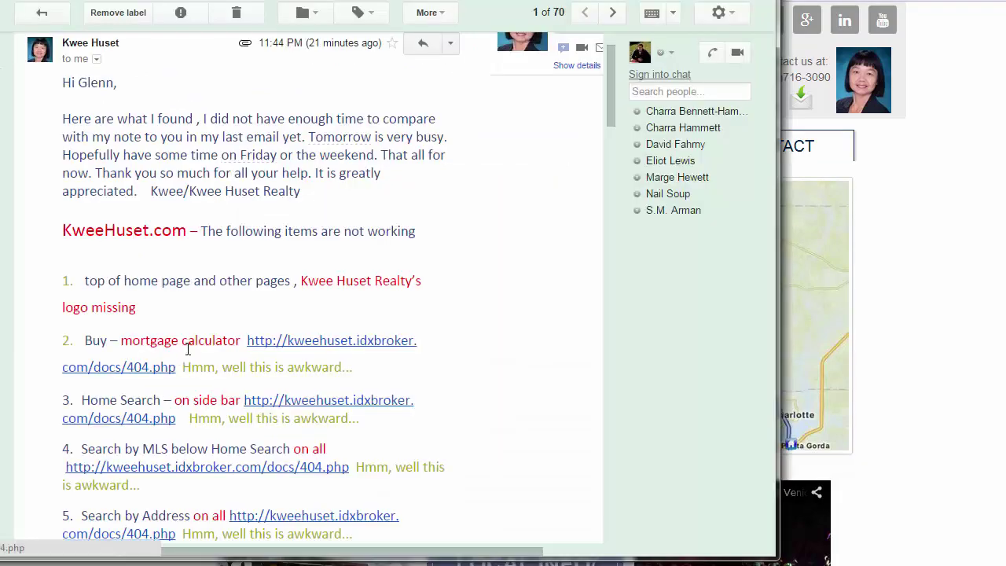
key(alt+Tab)
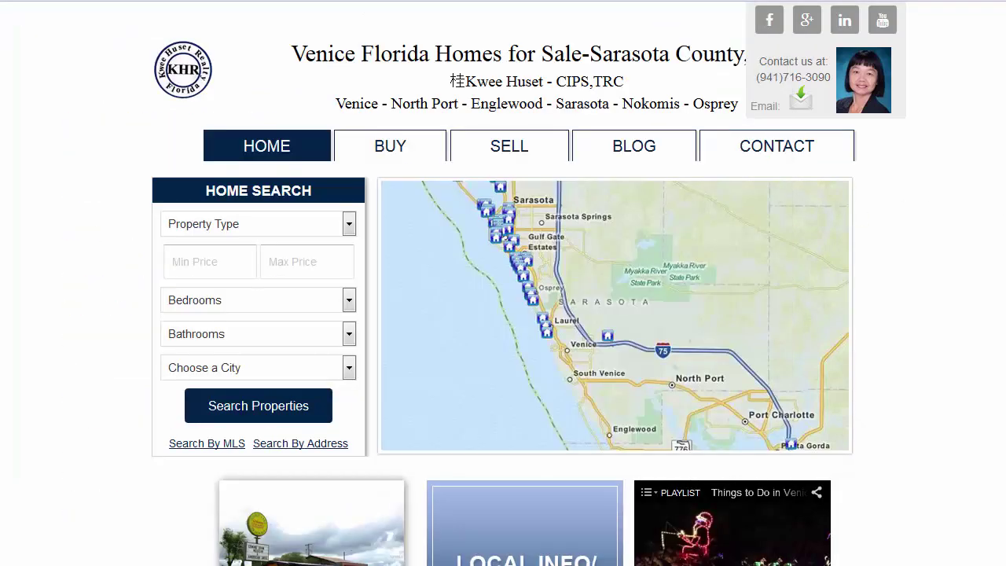
scroll(503, 283, down, 15)
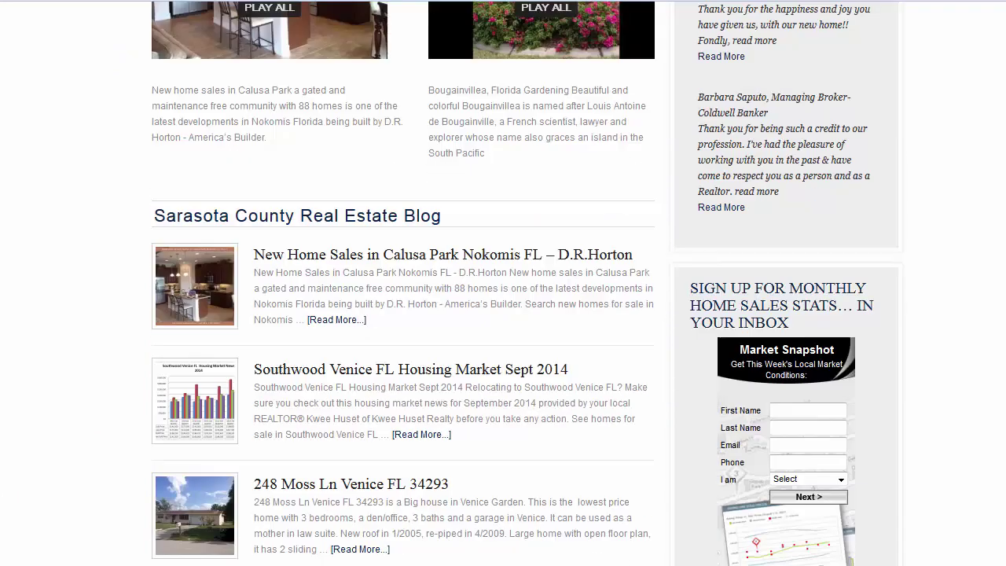
scroll(503, 283, down, 6)
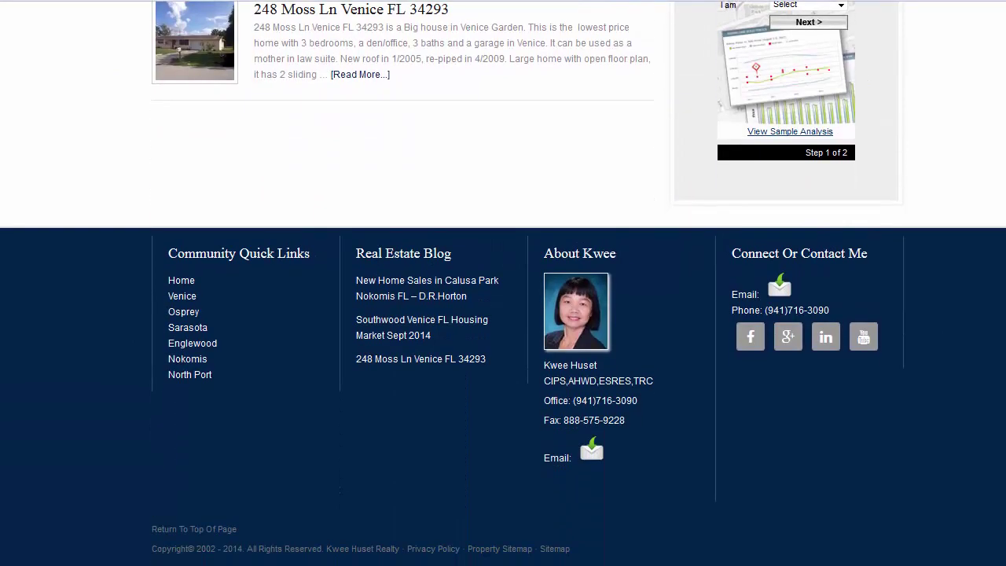
scroll(778, 268, up, 12)
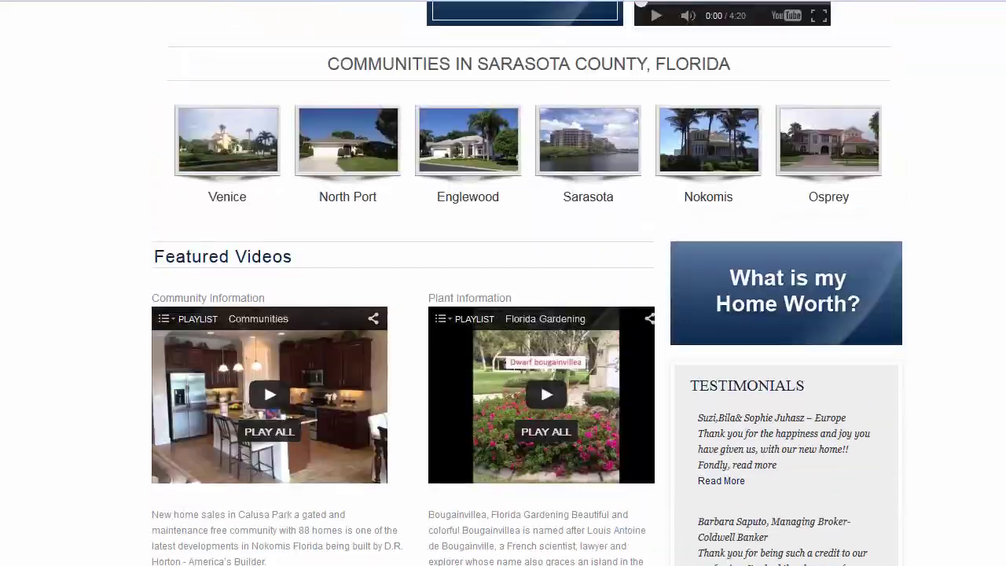
scroll(503, 283, up, 3)
scroll(503, 283, up, 5)
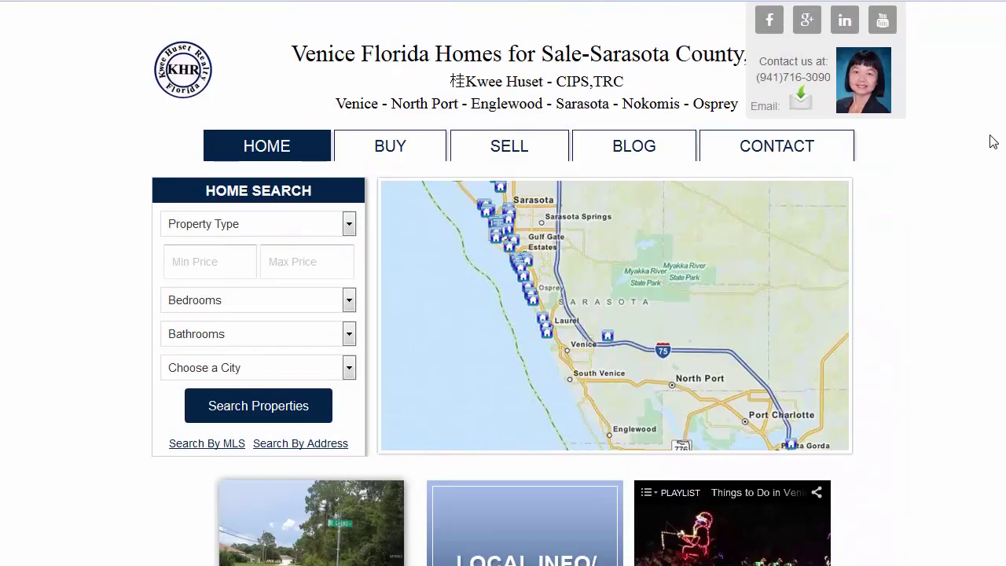
- Test the Mortgage Calculator link in the Buy section and compare it with item 2 of the issue email
mouse_move(390, 151)
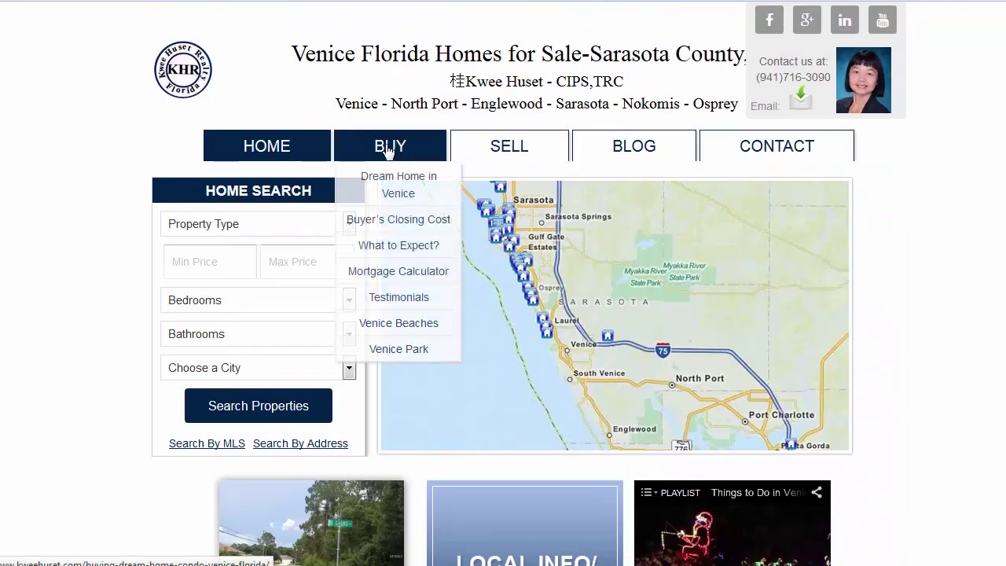
click(386, 272)
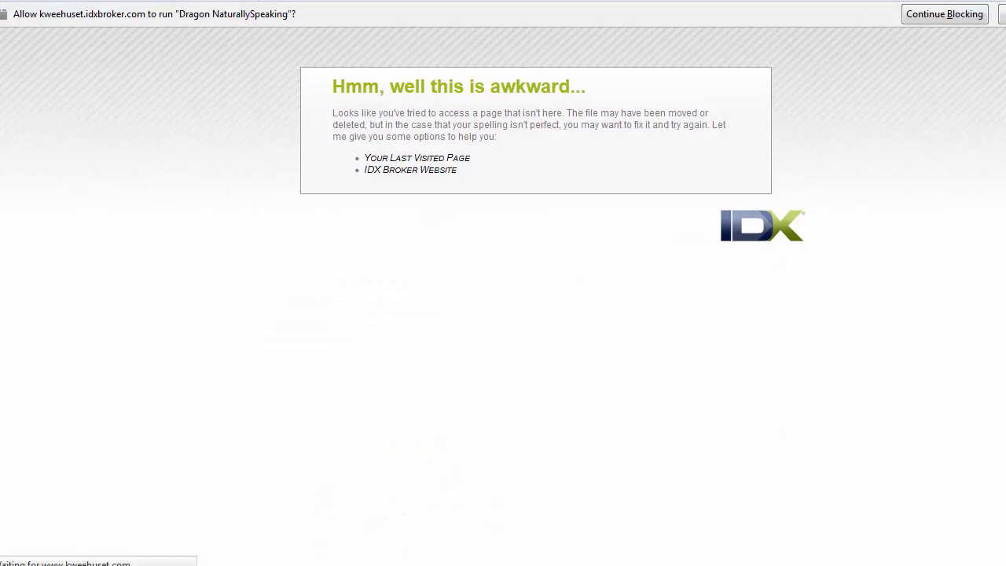
key(alt+Tab)
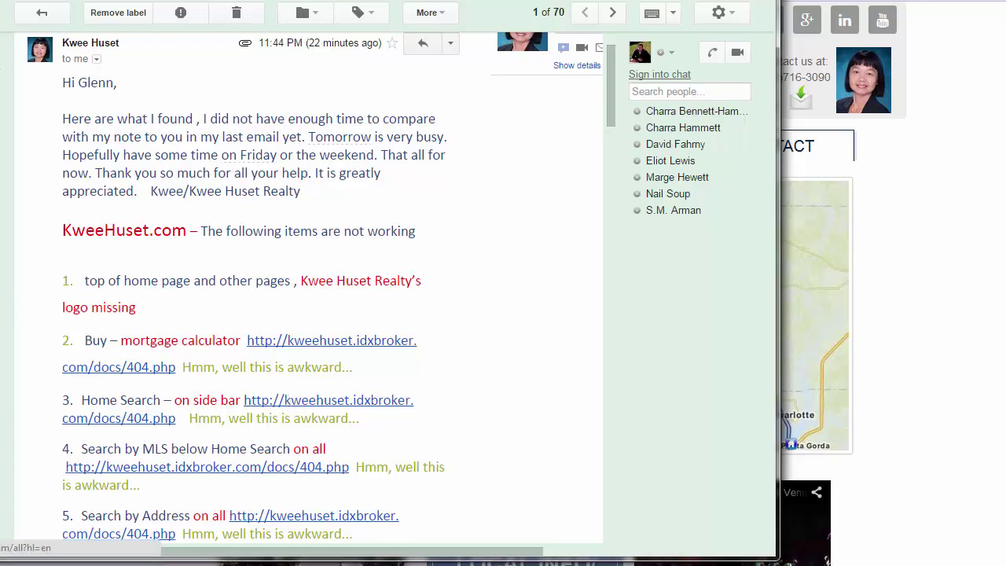
key(alt+Tab)
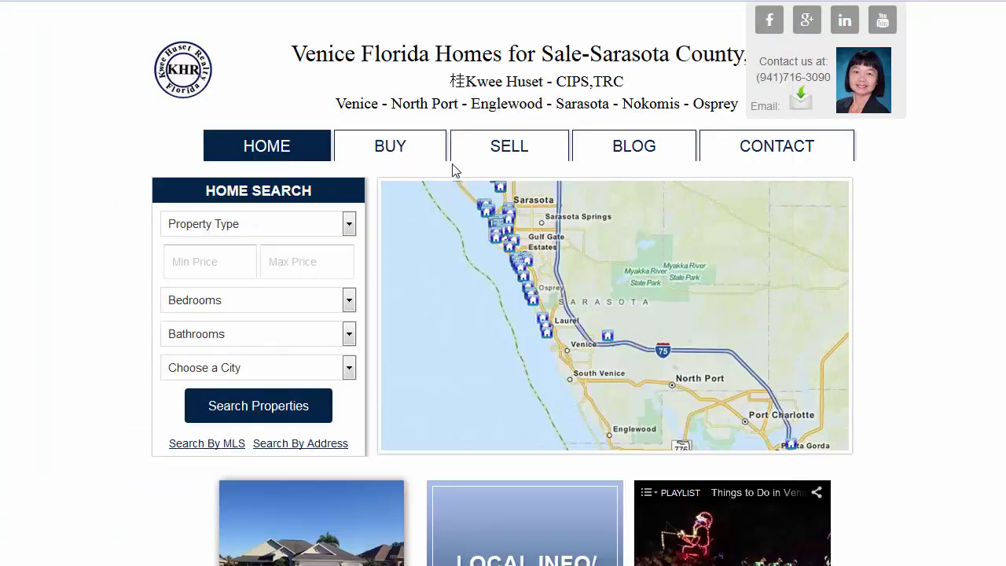
- Open the Dream Home in Venice page, test its sidebar Home Search without criteria, and compare it with item 3 of the email
mouse_move(424, 153)
click(394, 196)
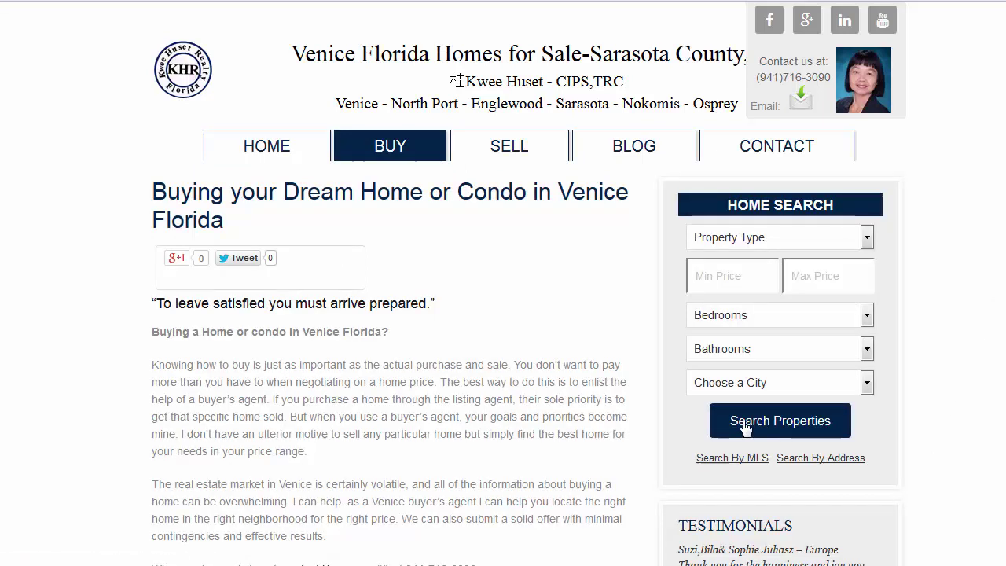
click(779, 422)
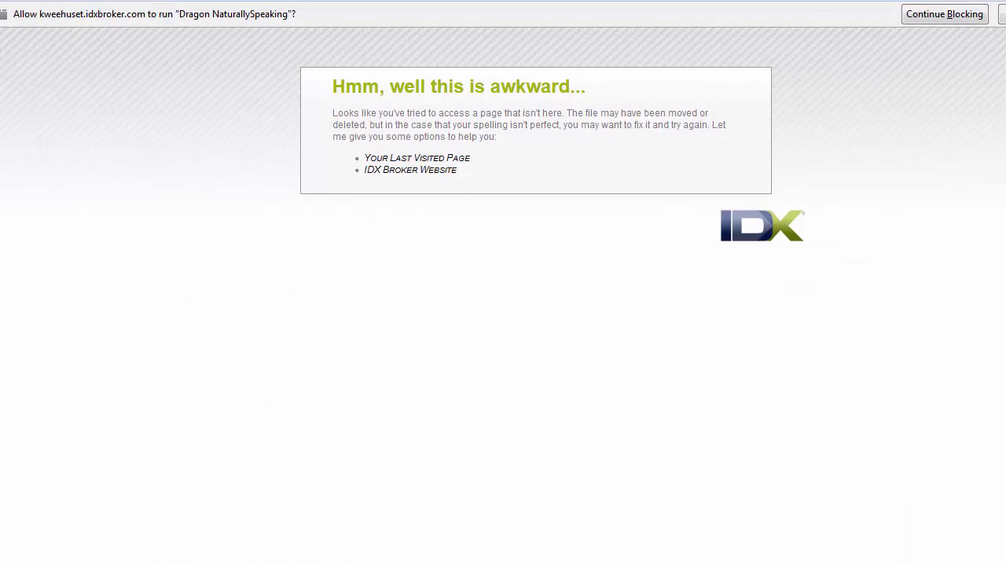
key(alt+Tab)
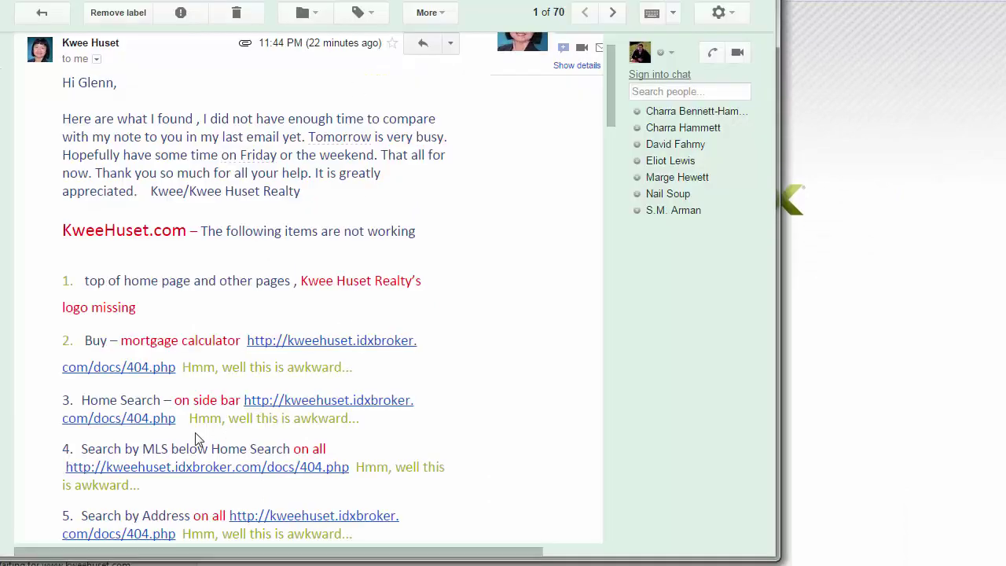
- Review the Search by MLS and Search by Address items in the email and find both links on the kweehuset.com home page
scroll(520, 406, down, 2)
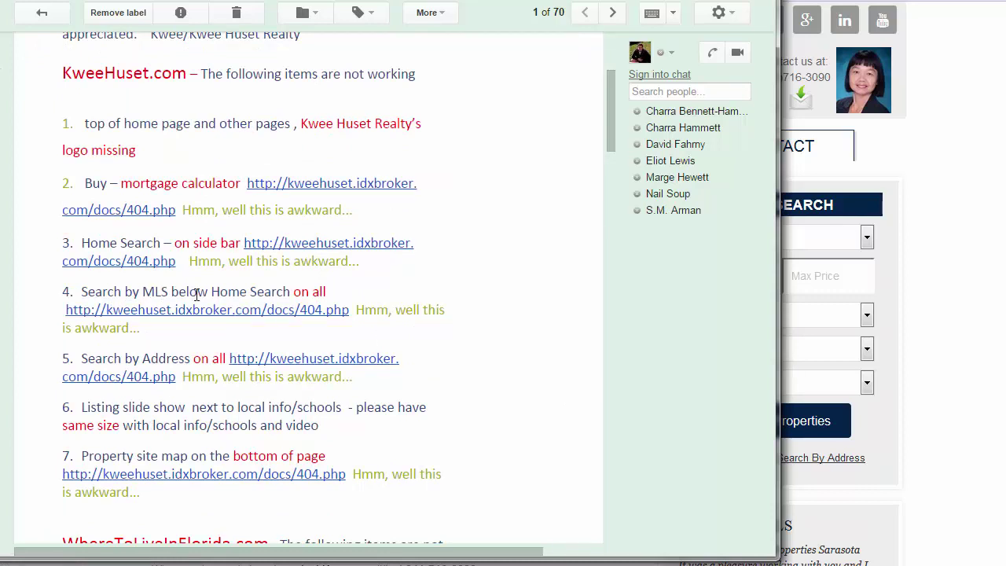
click(825, 306)
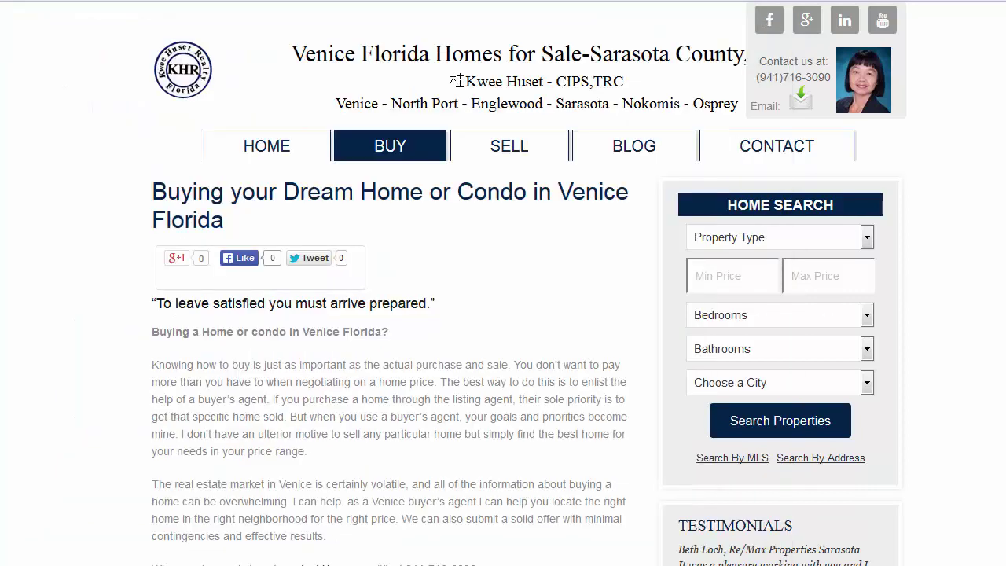
scroll(329, 134, down, 3)
scroll(328, 134, up, 3)
click(263, 148)
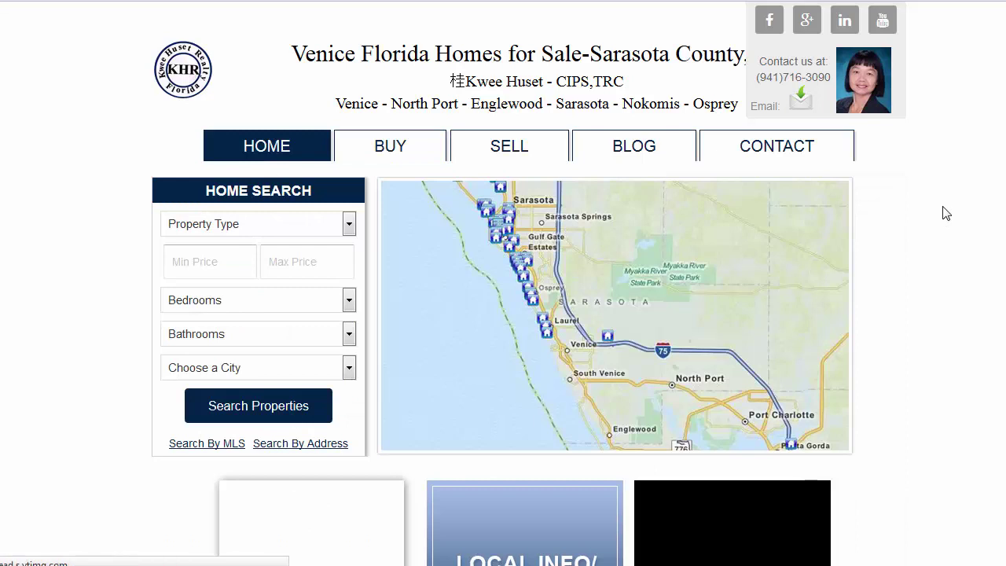
scroll(946, 214, down, 2)
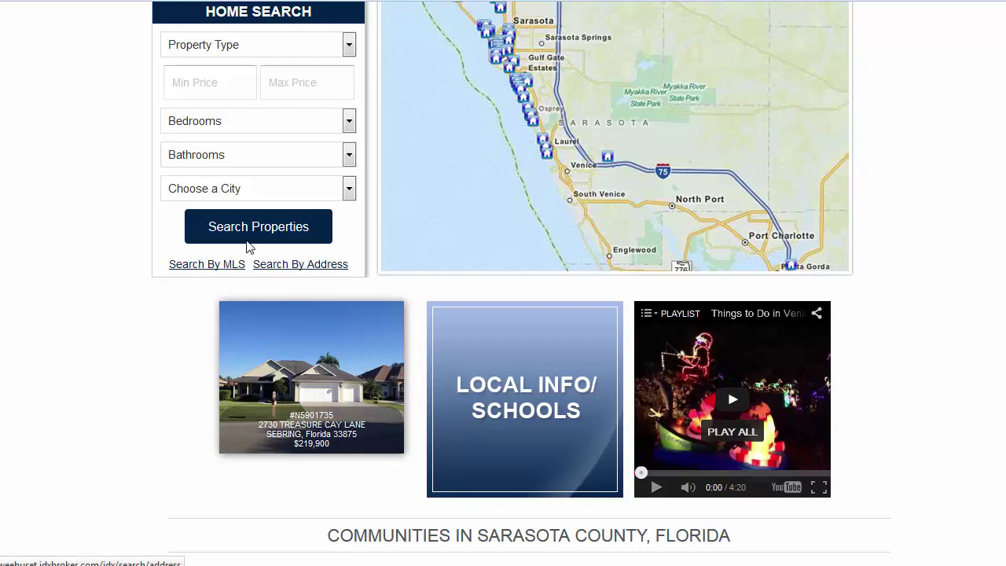
- Check the email's listing slide show and property site map items against the kweehuset.com home page and its footer
key(alt+Tab)
scroll(479, 352, down, 2)
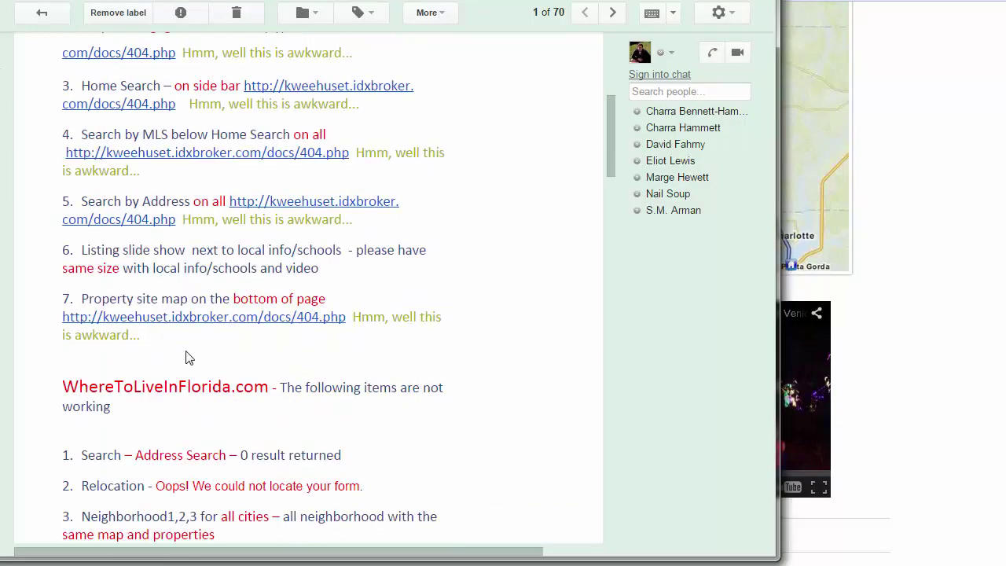
click(849, 366)
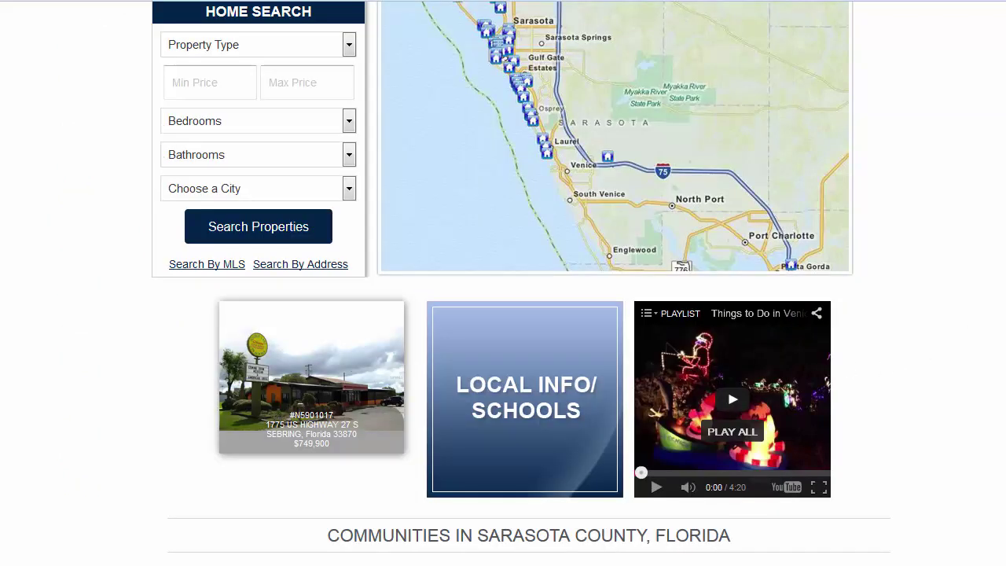
scroll(848, 366, down, 5)
scroll(849, 366, down, 13)
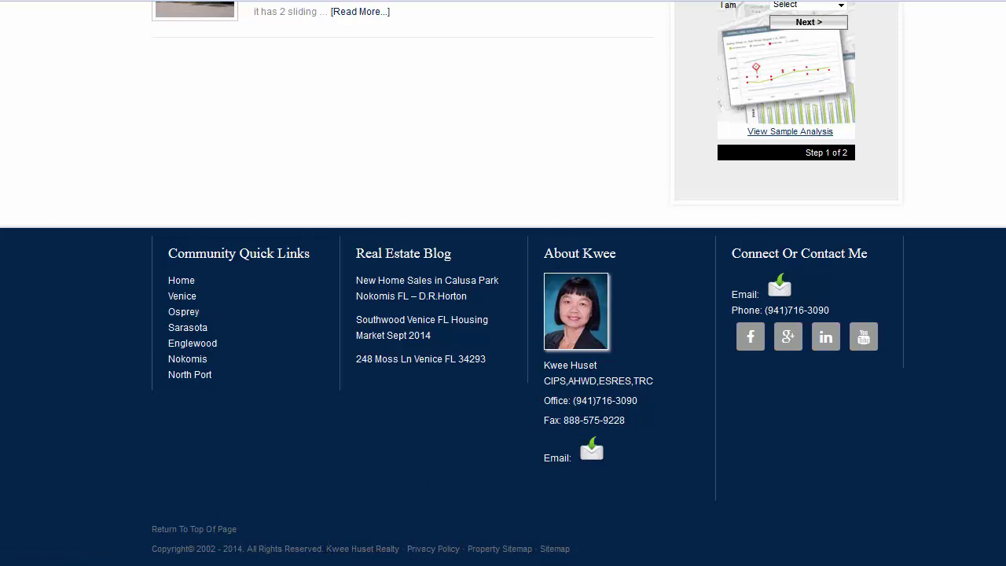
- Review the WhereToLiveInFlorida.com issues in the email and open wheretoliveinflorida.com for comparison
key(alt+Tab)
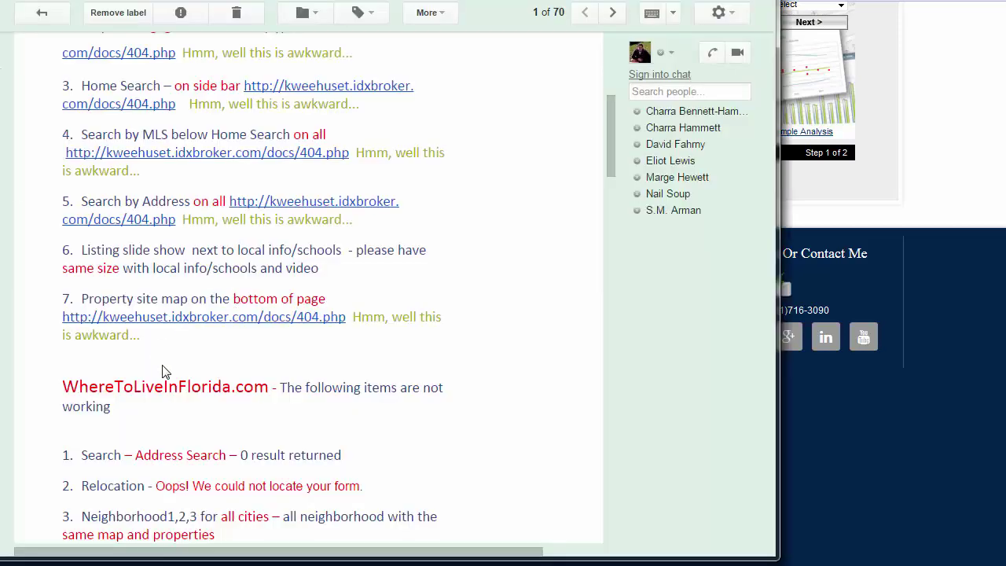
scroll(169, 368, down, 2)
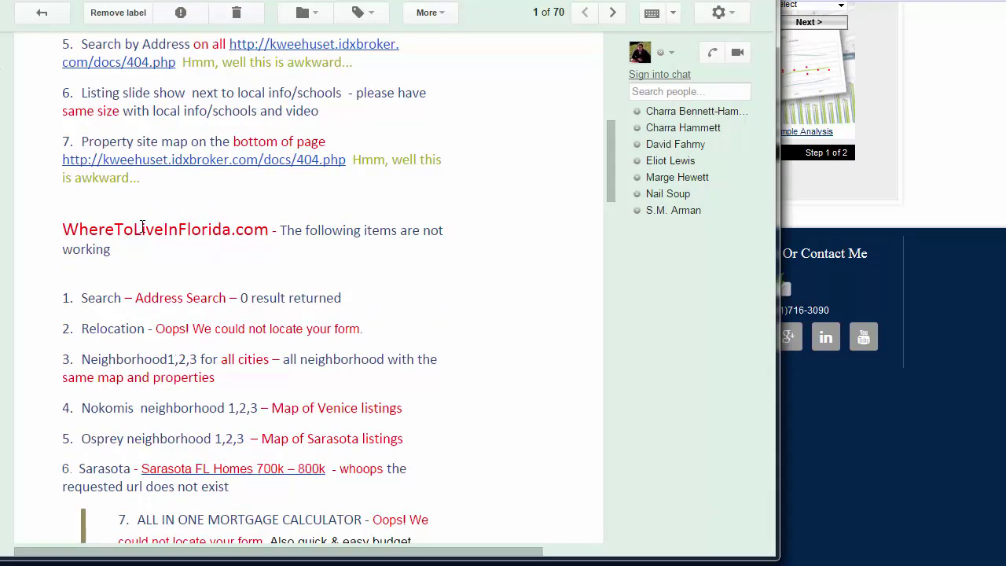
key(alt+Tab)
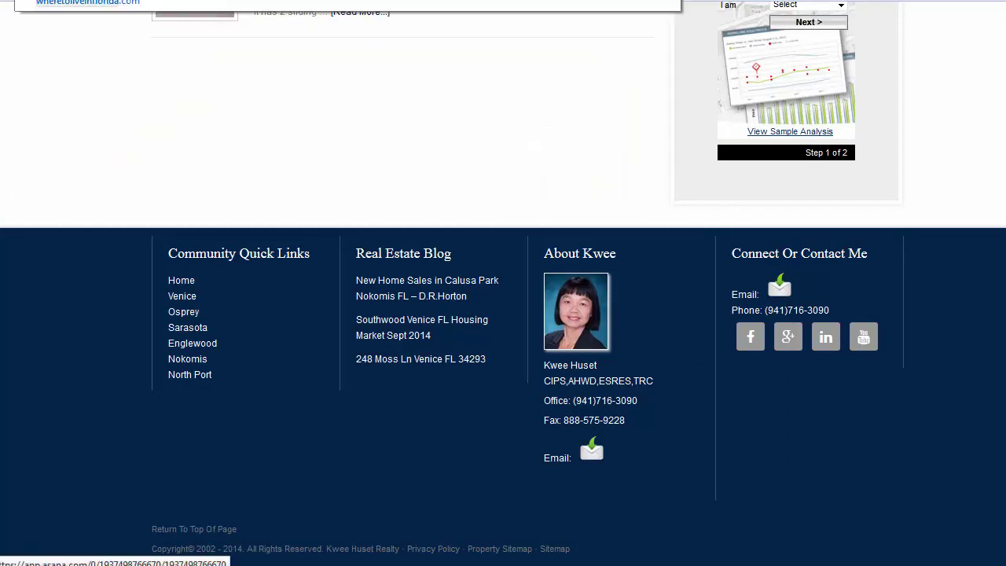
key(Return)
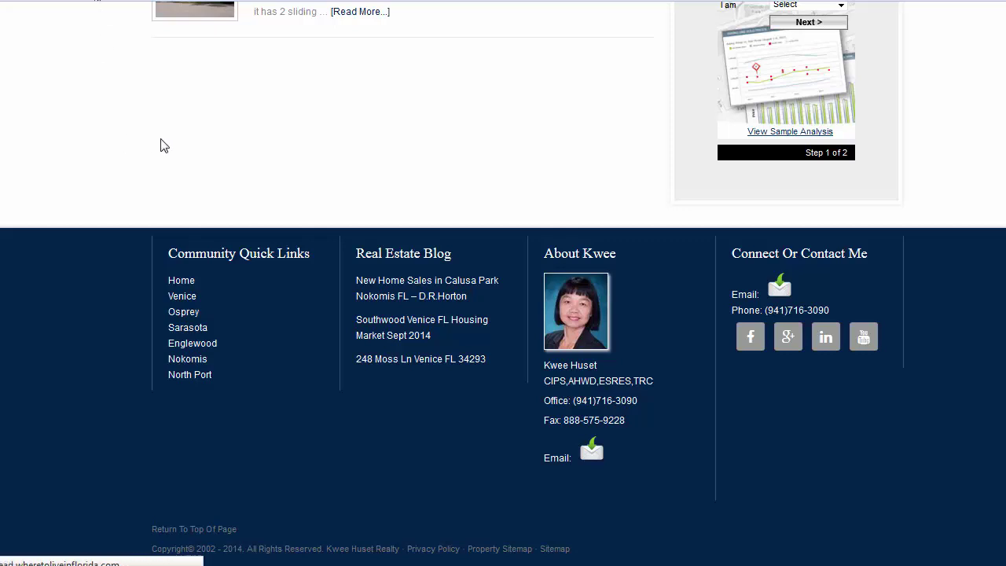
key(alt+Tab)
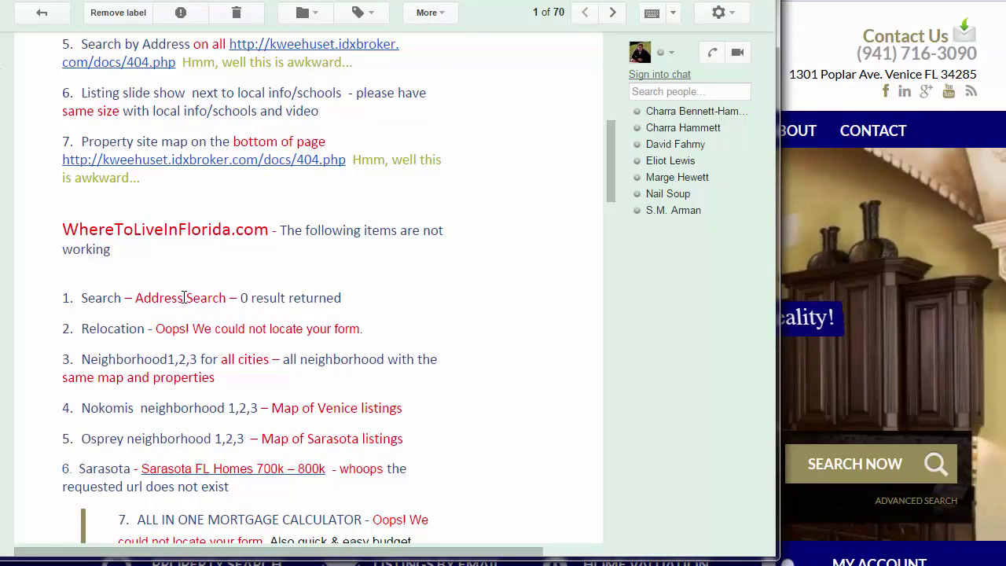
key(alt+Tab)
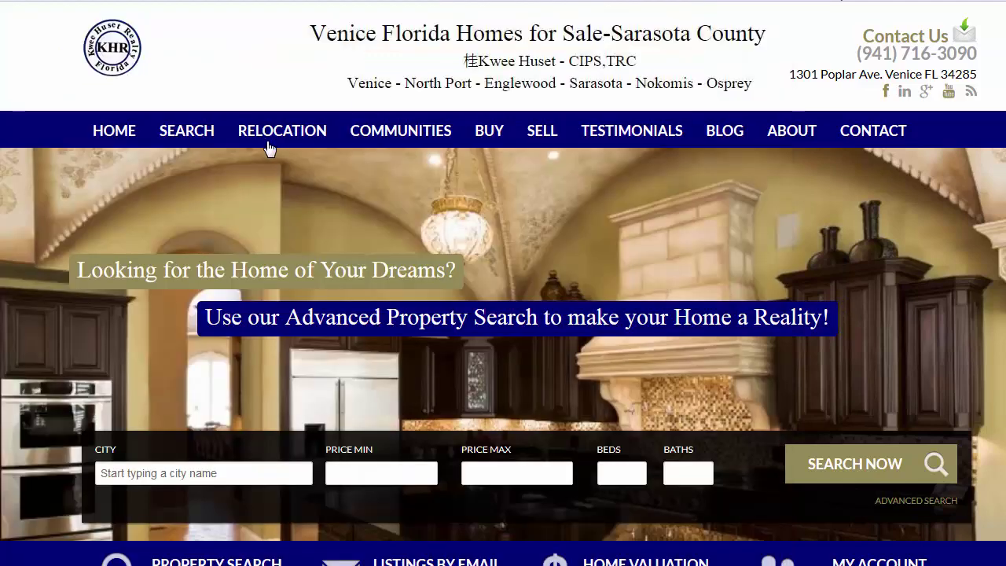
- Open the Relocation page, highlight the text in place of its form, and compare it with item 2 of the email
click(225, 198)
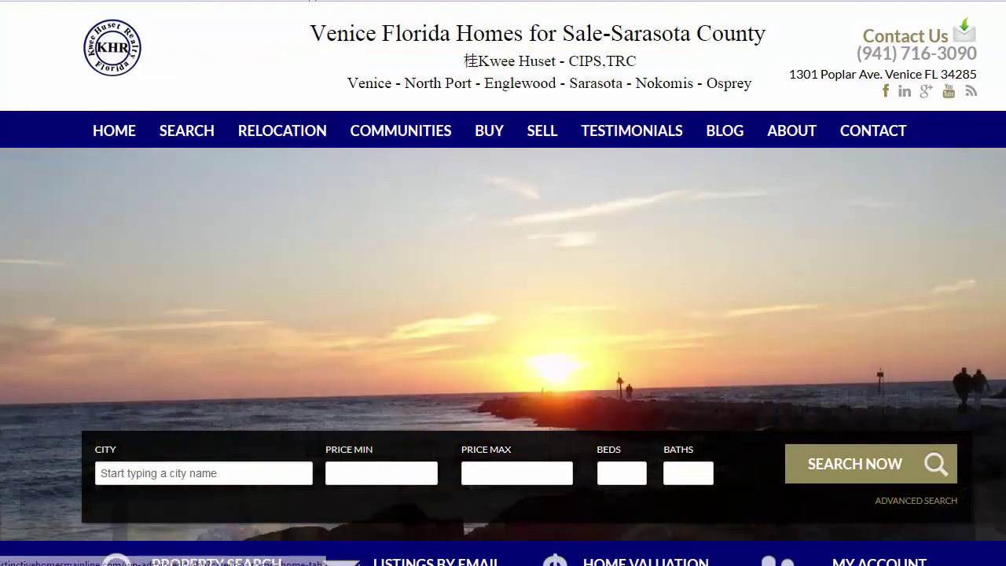
key(alt+Tab)
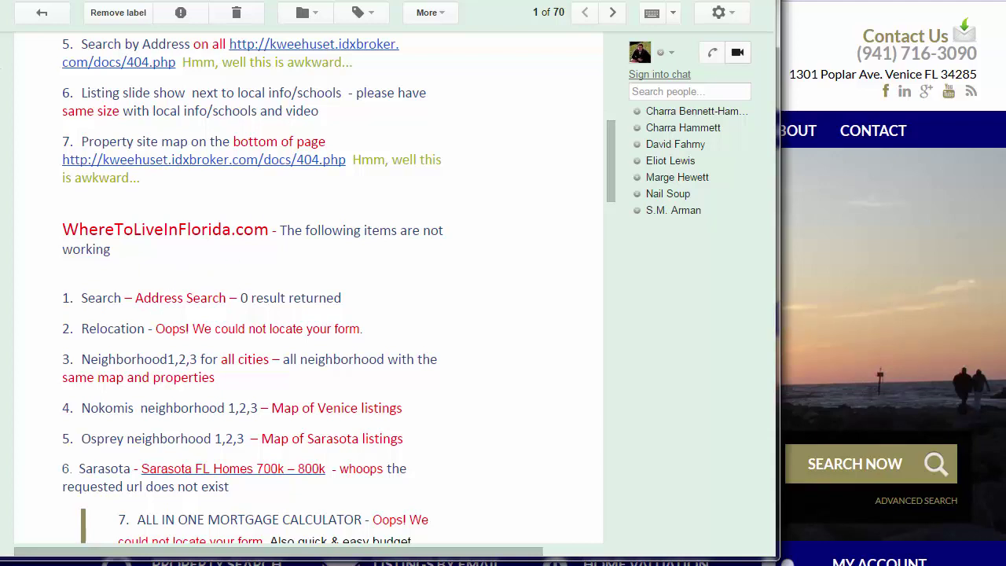
key(alt+Tab)
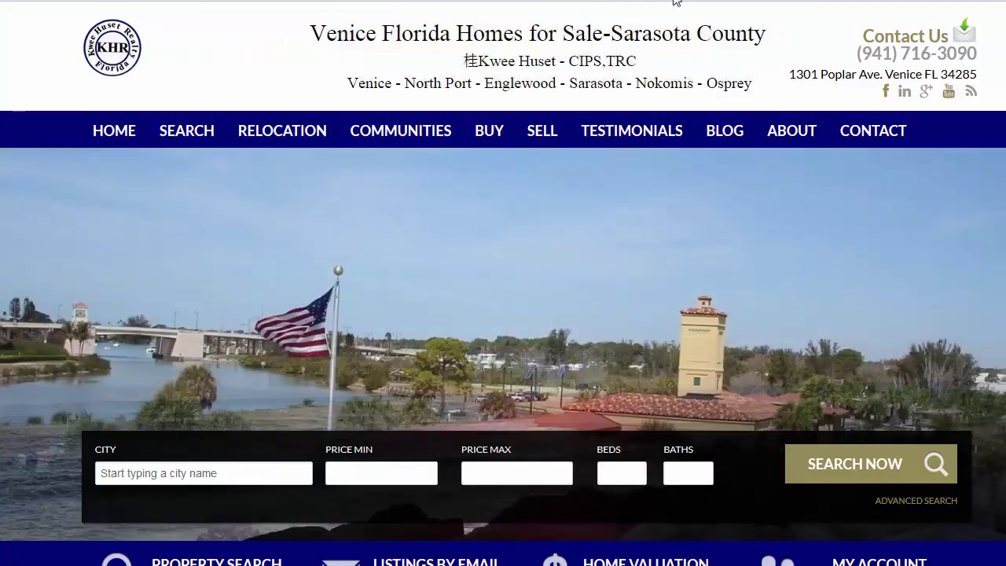
click(267, 132)
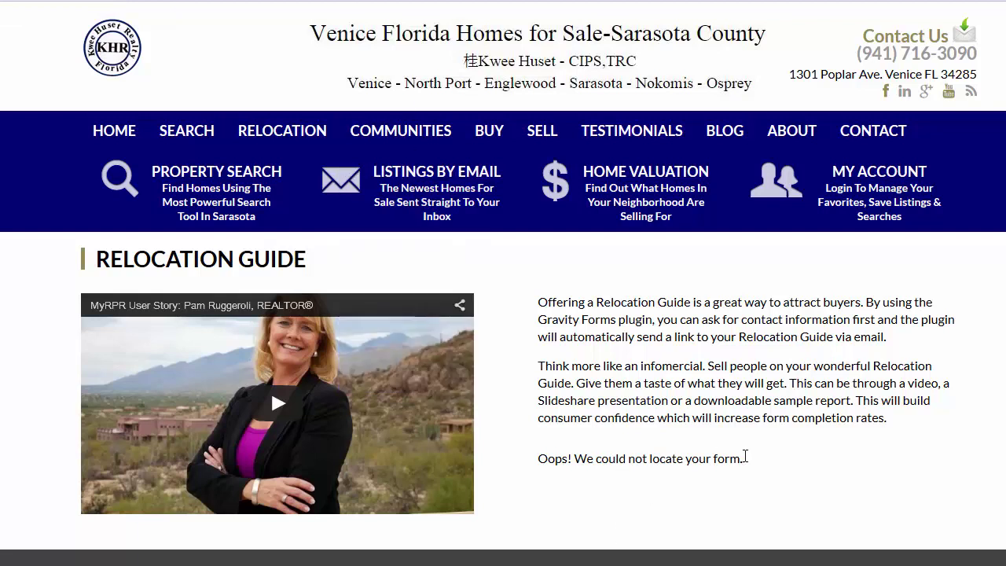
drag(746, 456, 539, 460)
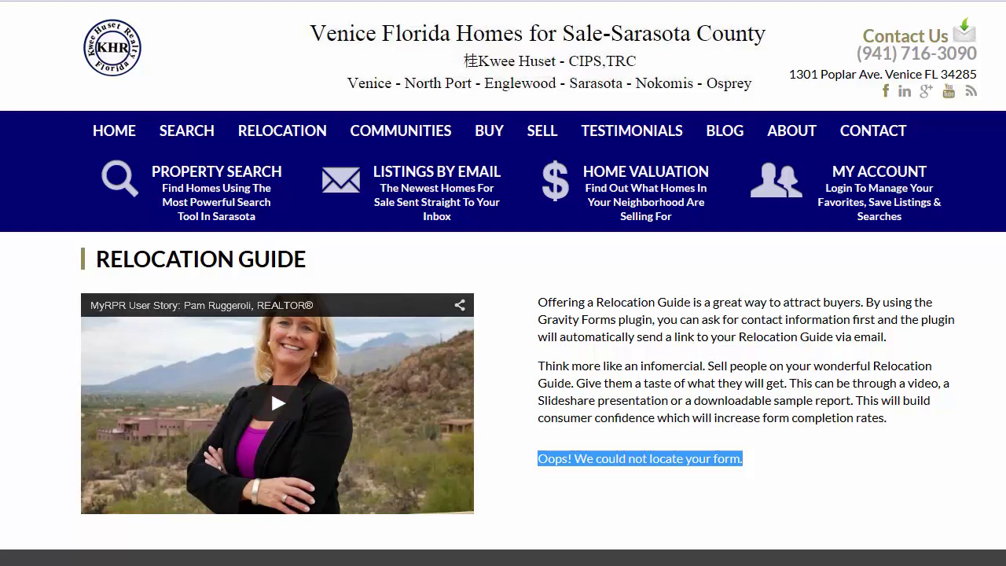
key(alt+Tab)
key(alt+Tab)
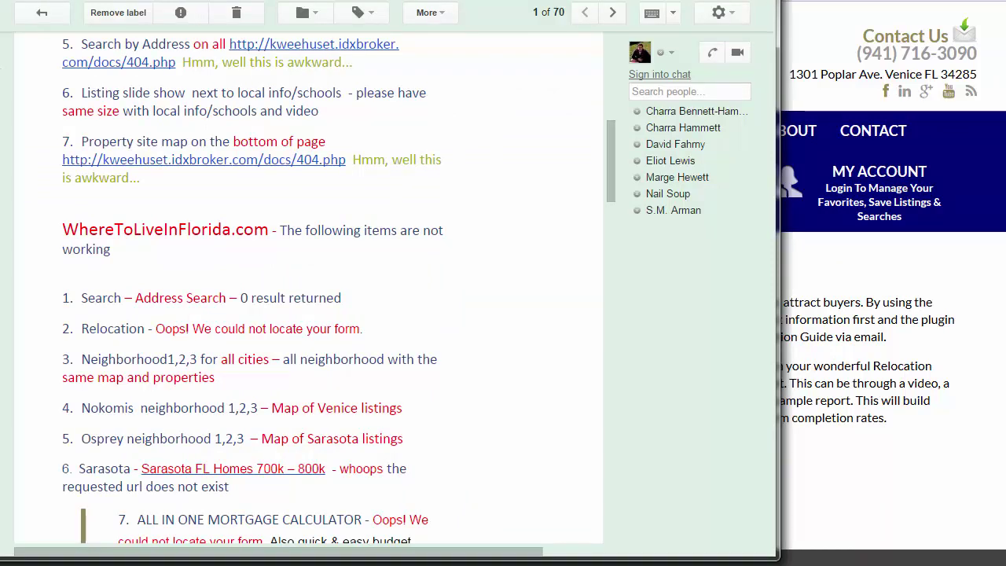
- Return to the wheretoliveinflorida.com home page and examine its videos, city section and footer for the neighborhood items in the email
key(alt+Tab)
mouse_move(386, 135)
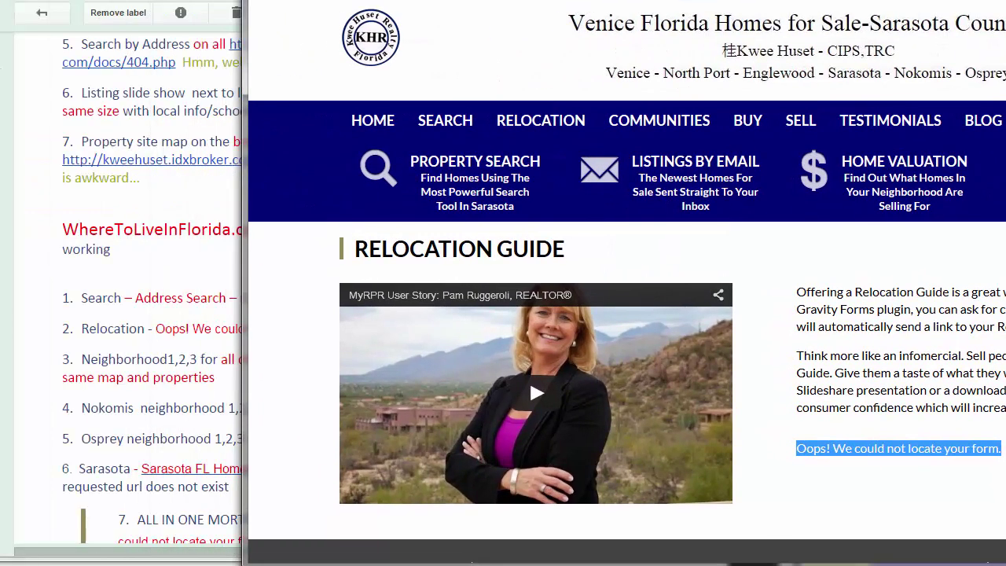
mouse_move(625, 126)
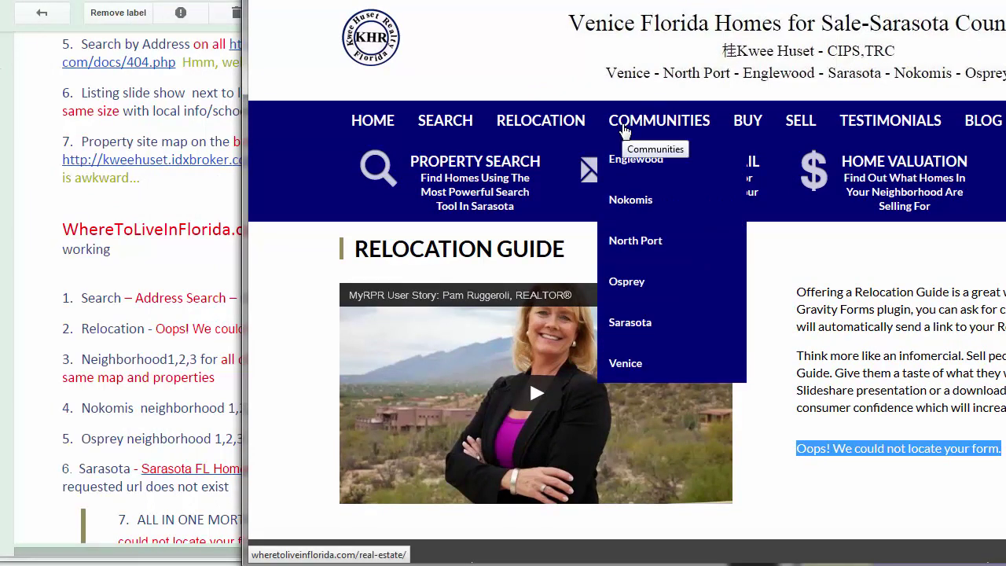
click(378, 124)
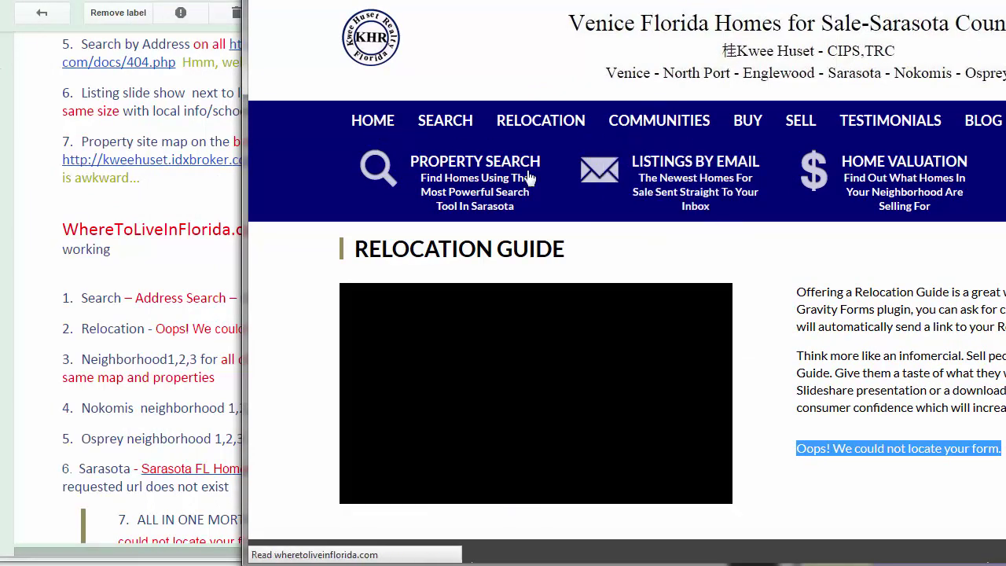
scroll(860, 300, down, 7)
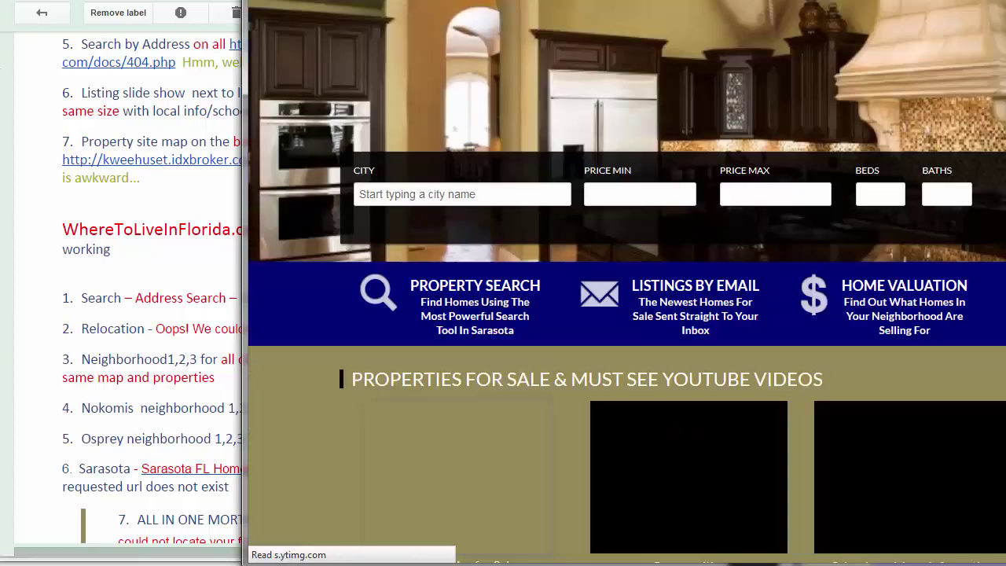
scroll(627, 283, up, 3)
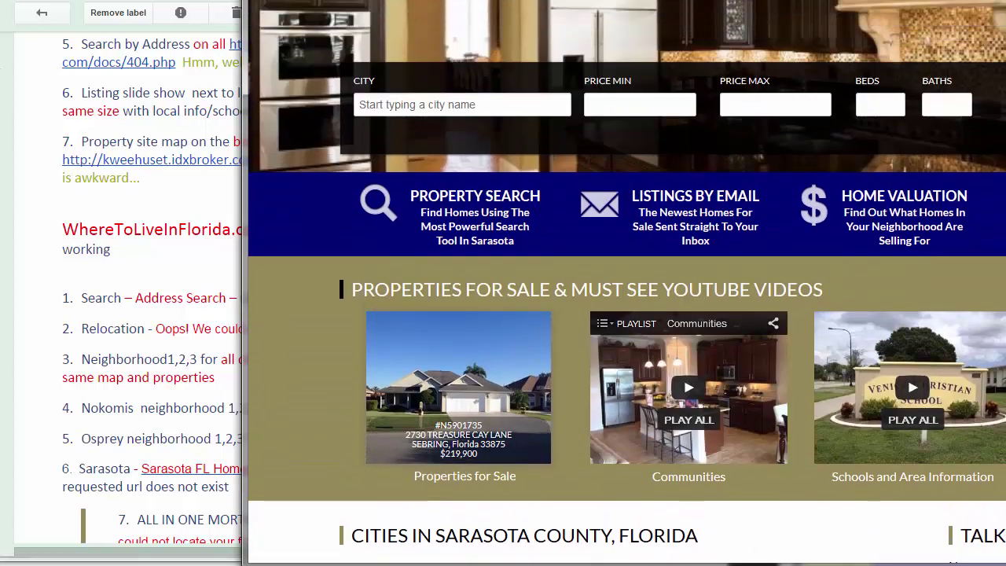
scroll(697, 211, down, 5)
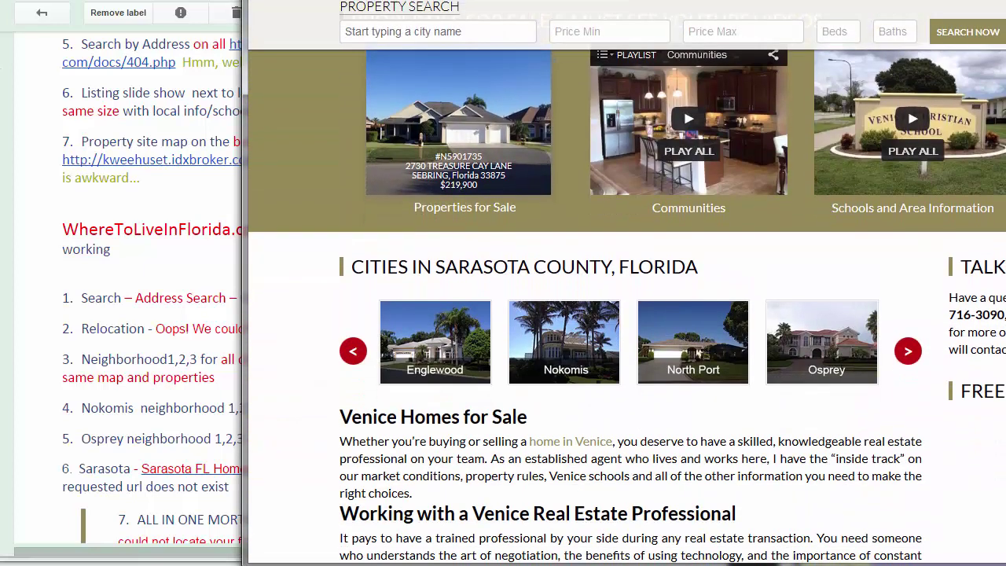
scroll(696, 210, down, 3)
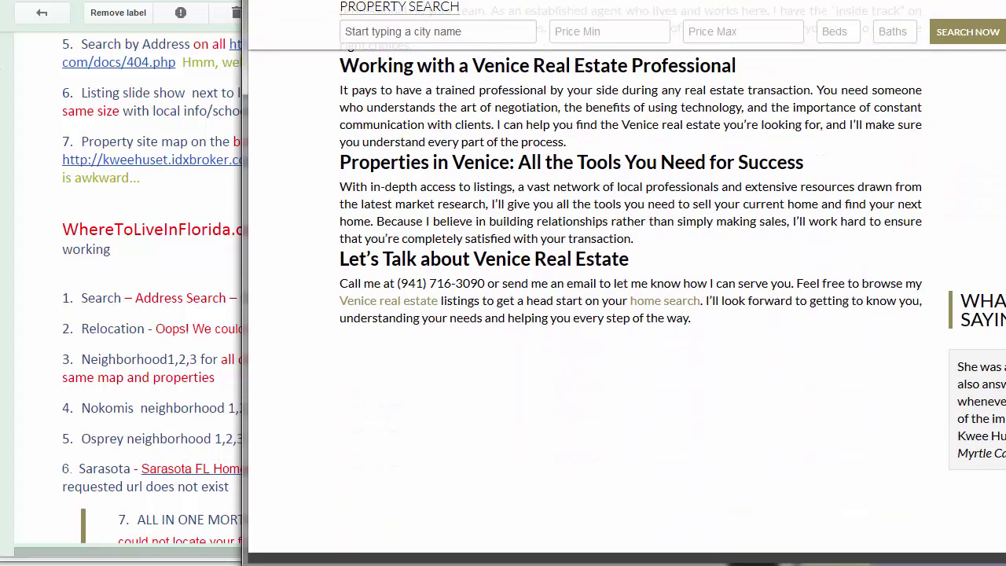
scroll(696, 210, down, 3)
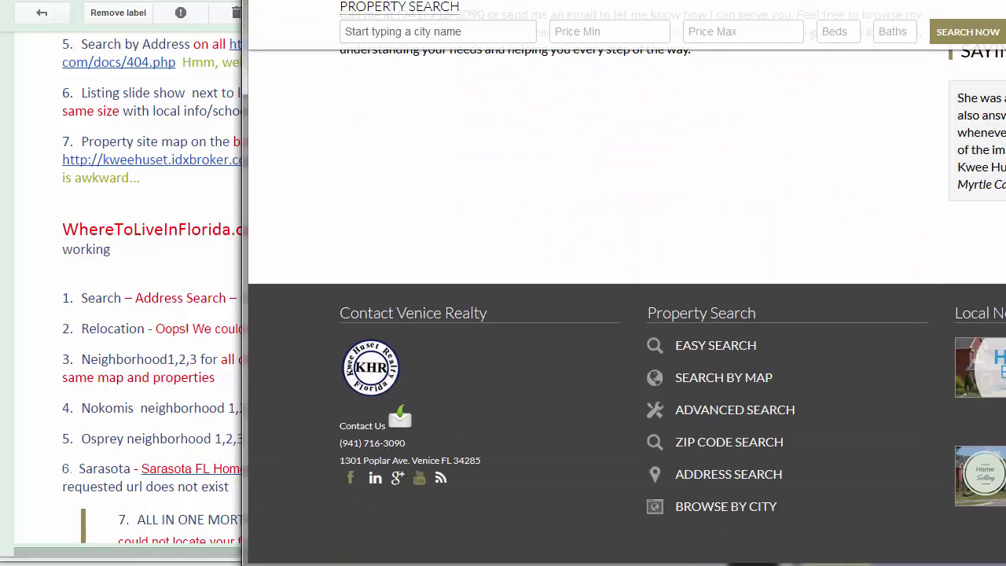
scroll(627, 283, up, 15)
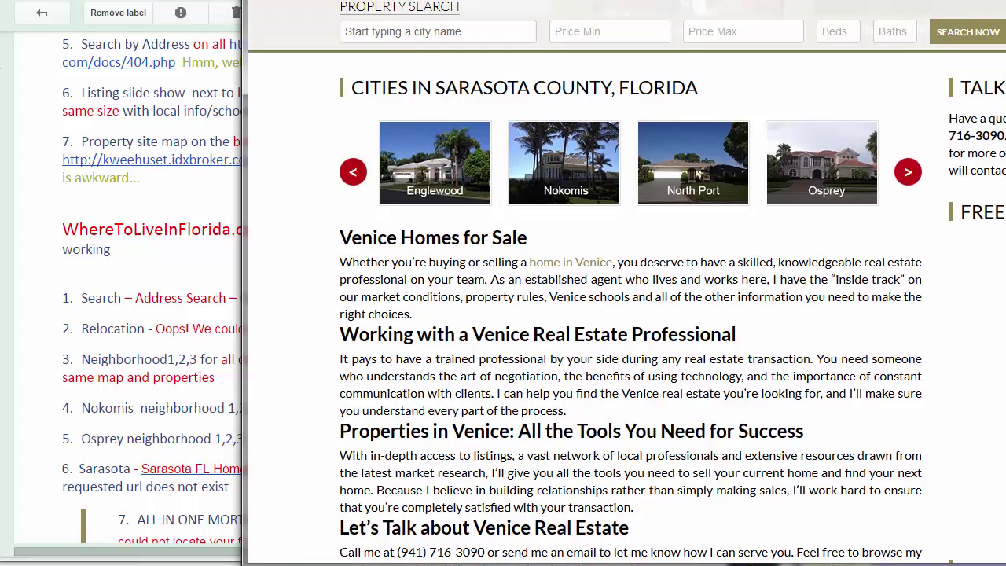
scroll(629, 283, up, 3)
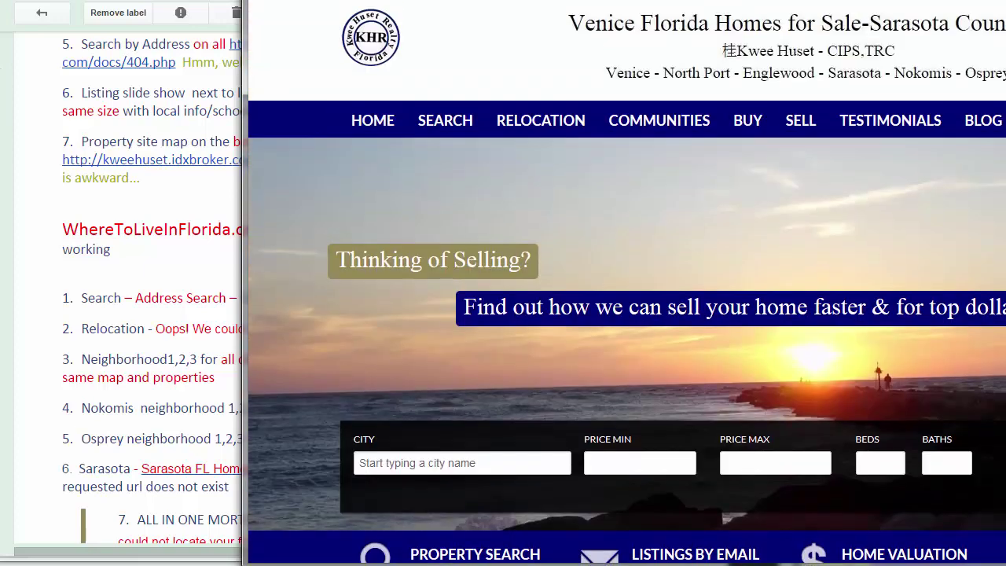
- Open the Englewood community page and examine its map, Neighborhood 1, 2 and 3 links and price-range links
mouse_move(631, 151)
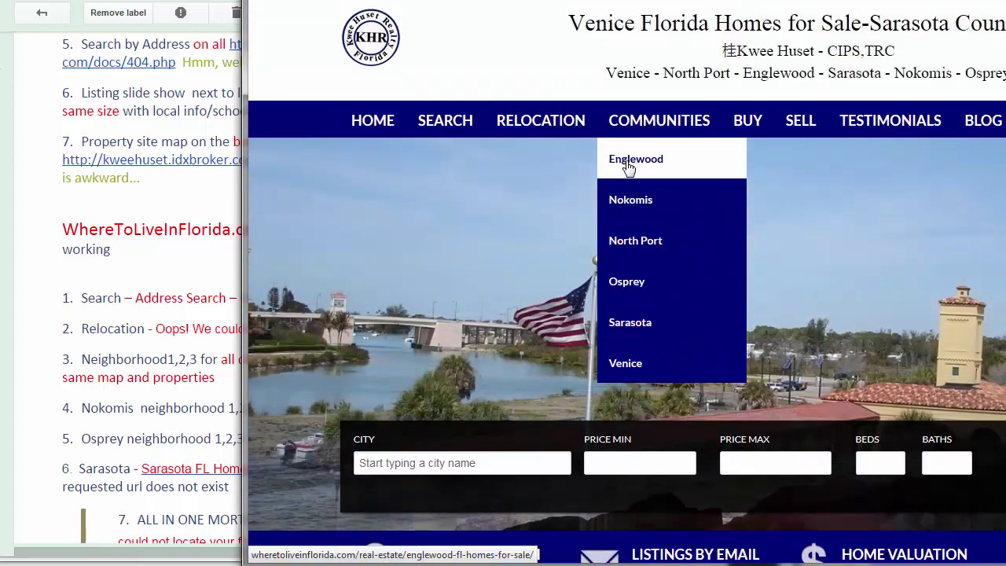
click(627, 167)
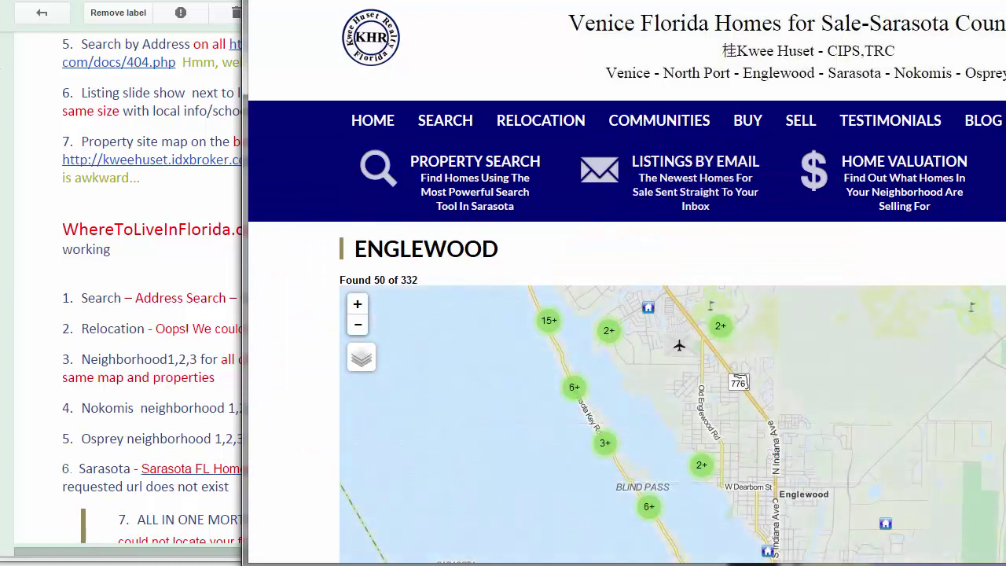
scroll(627, 281, down, 5)
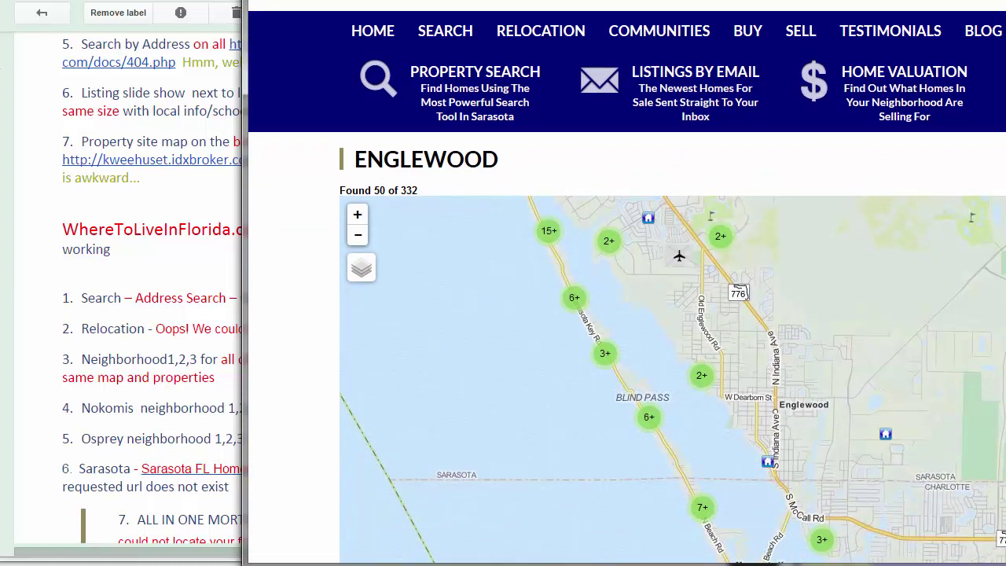
scroll(627, 282, down, 12)
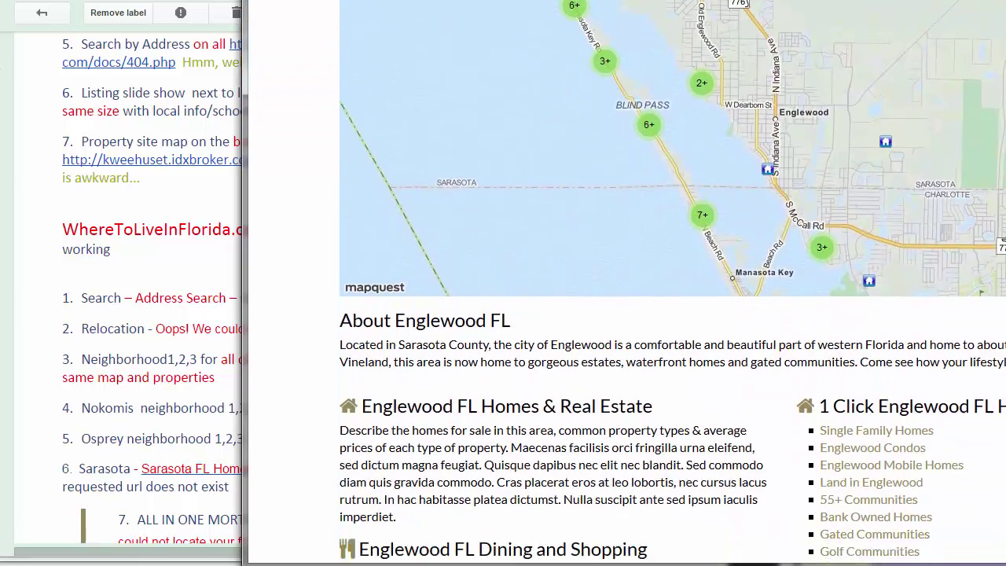
scroll(627, 282, down, 6)
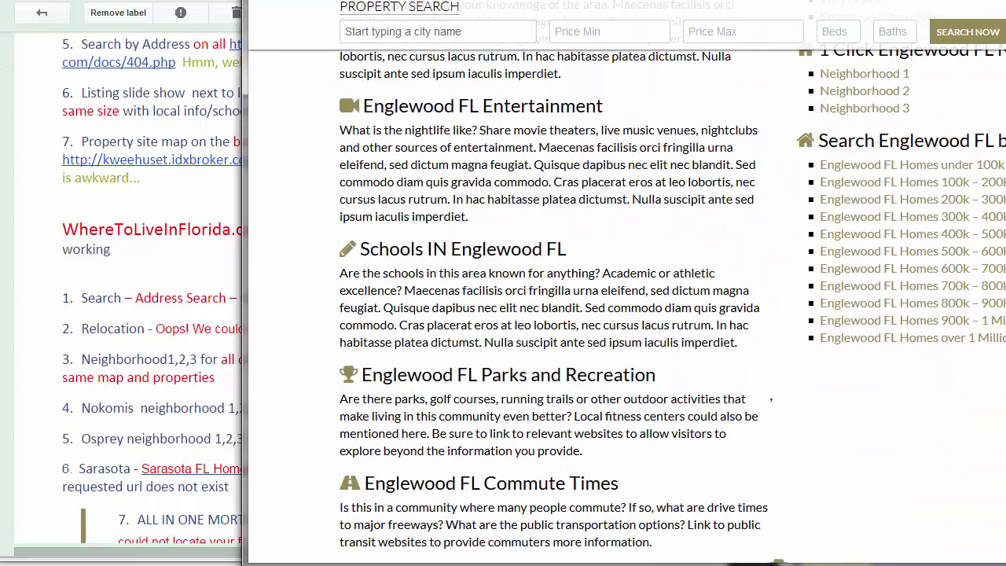
scroll(551, 299, up, 4)
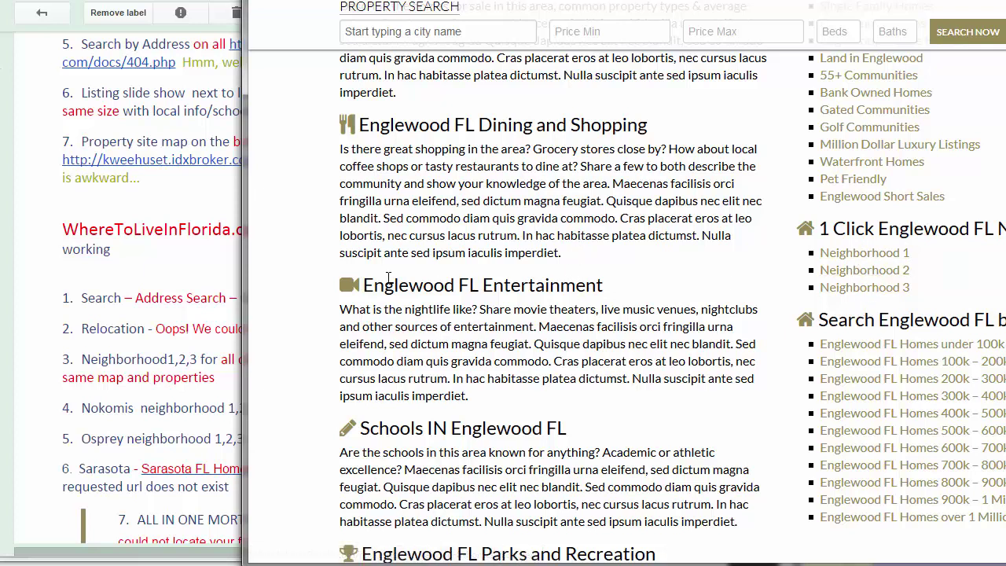
- Reread the email's item on neighborhoods for all cities and examine the Venice community page and its map
click(114, 358)
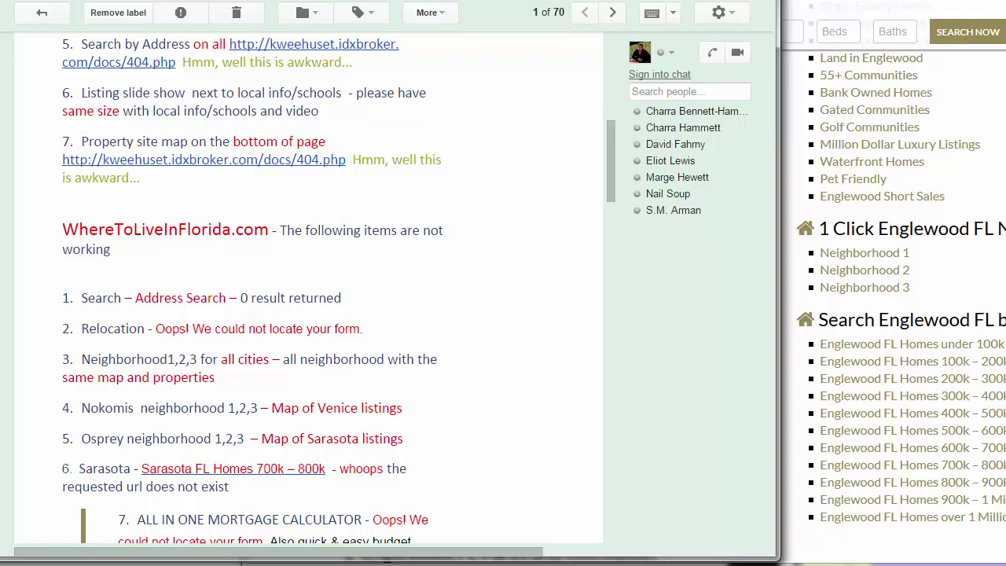
key(alt+Tab)
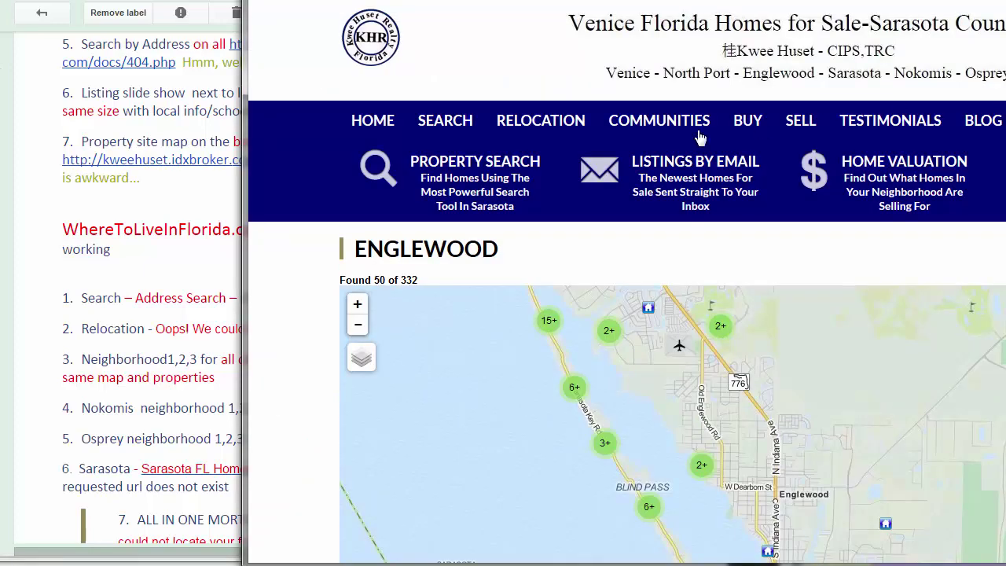
mouse_move(697, 132)
click(625, 366)
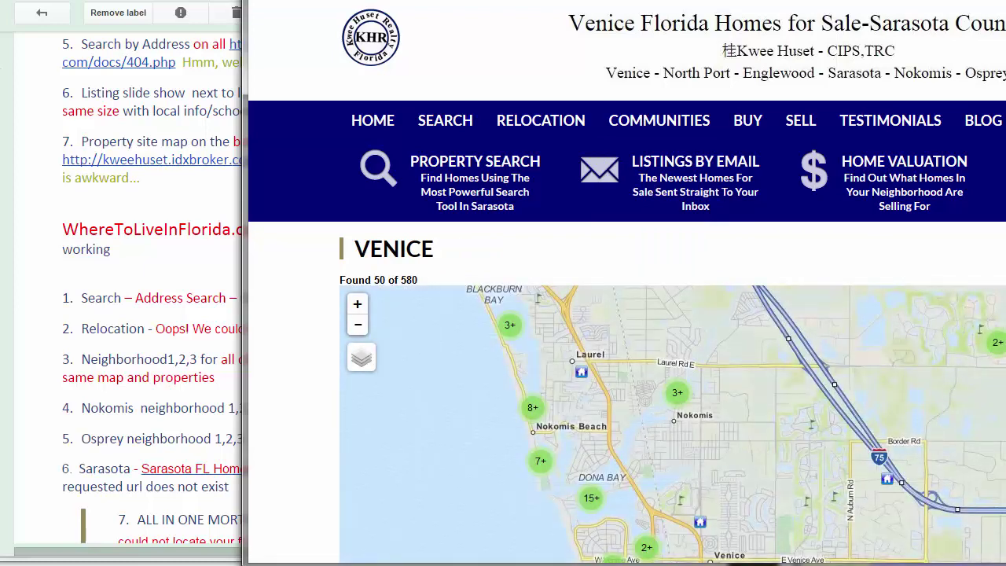
scroll(627, 281, down, 4)
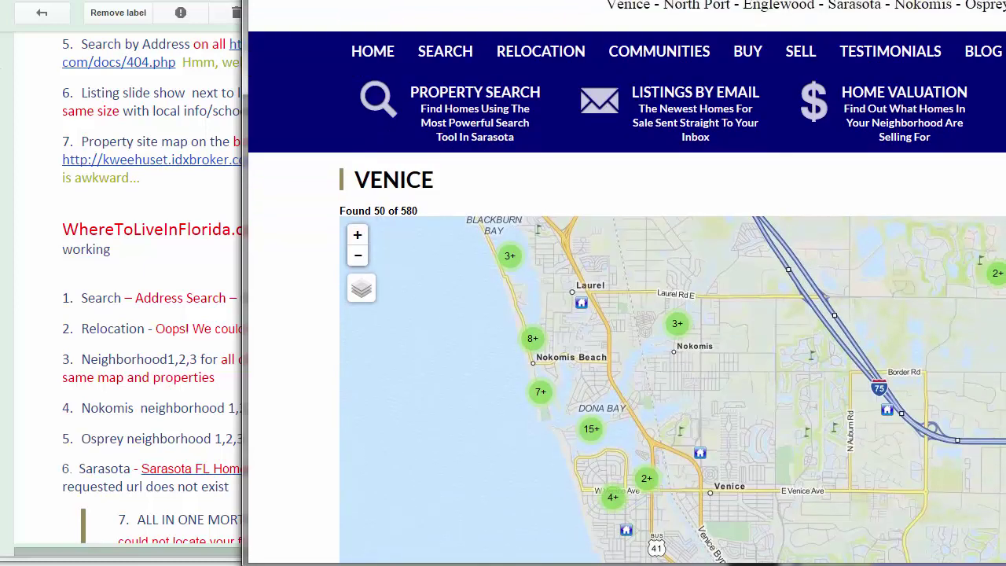
scroll(729, 264, up, 1)
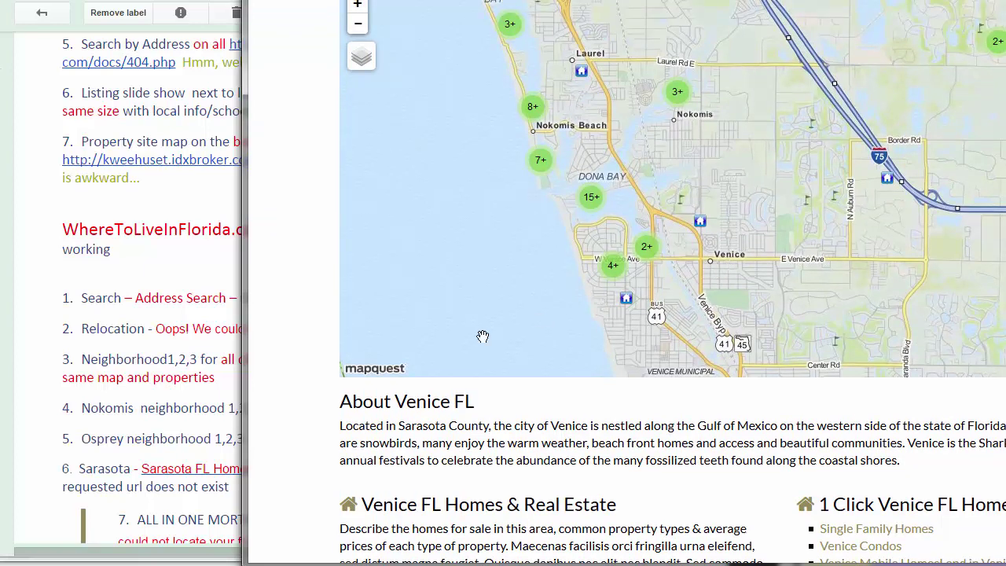
- Check the email's Nokomis neighborhood item against the map on the Nokomis community page
click(138, 406)
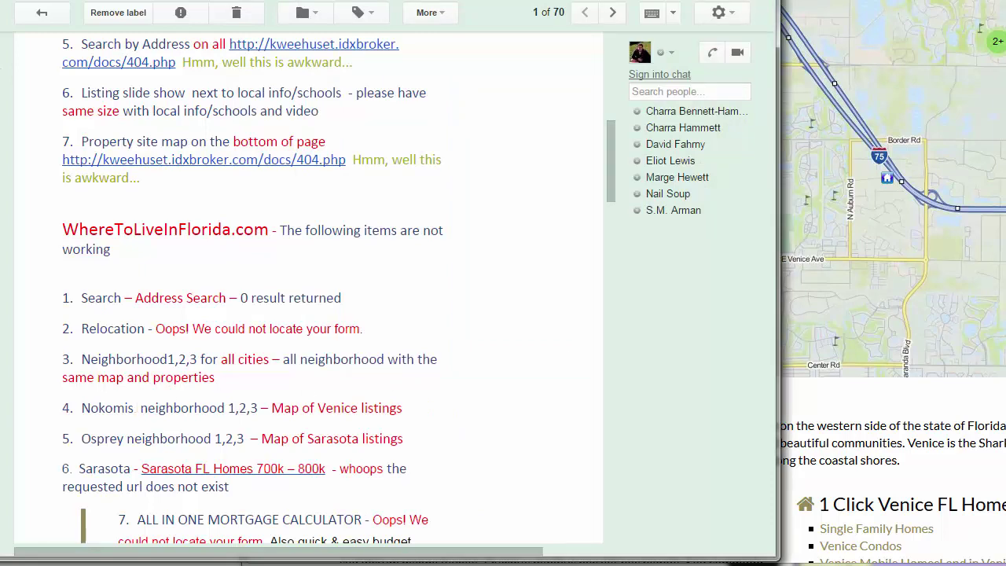
key(alt+Tab)
scroll(627, 281, up, 5)
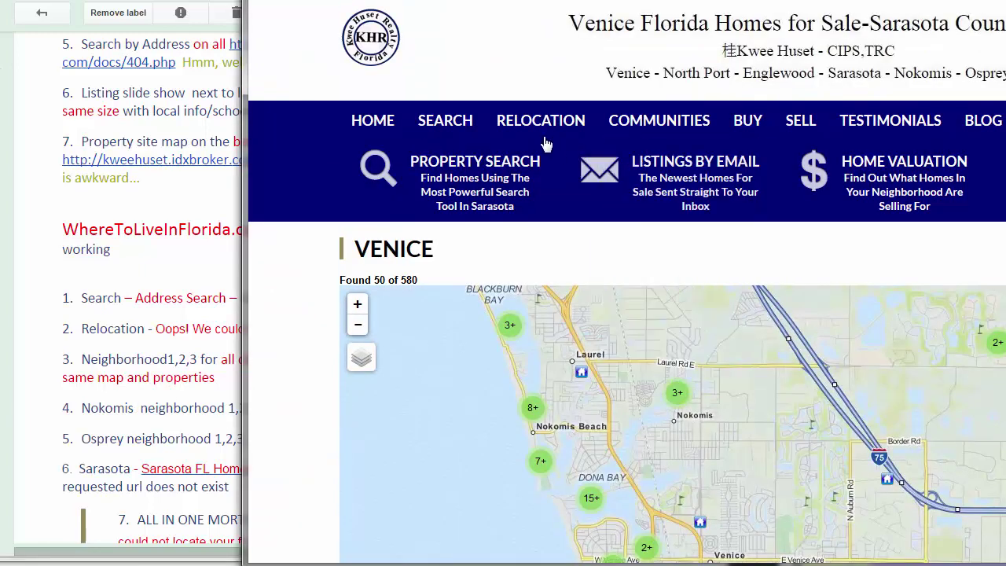
mouse_move(658, 128)
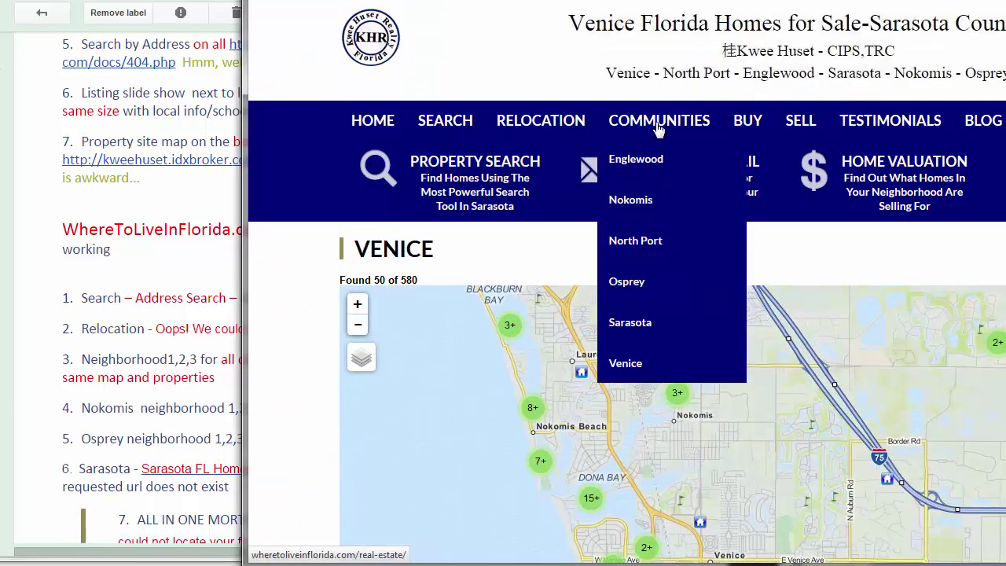
click(630, 200)
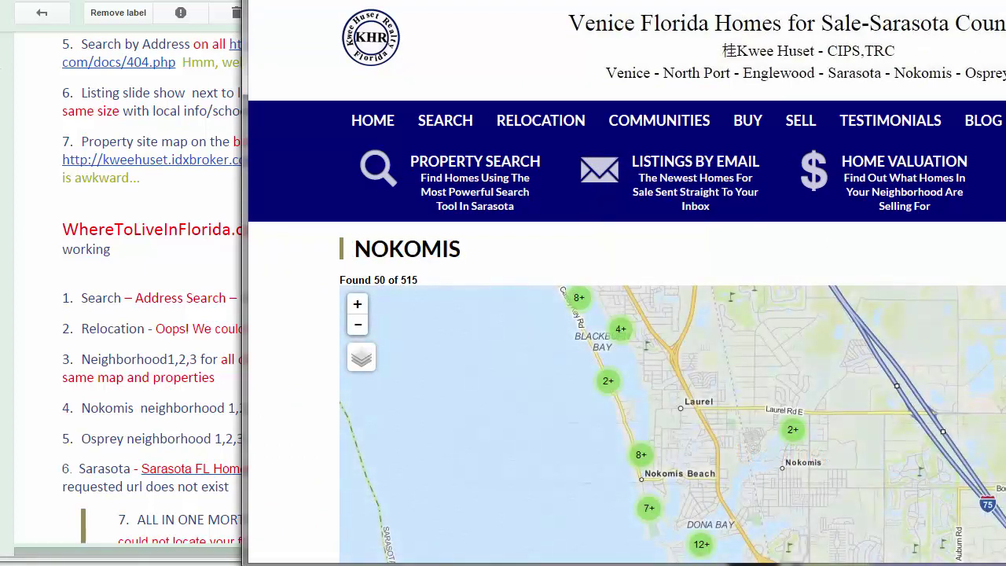
scroll(627, 314, down, 3)
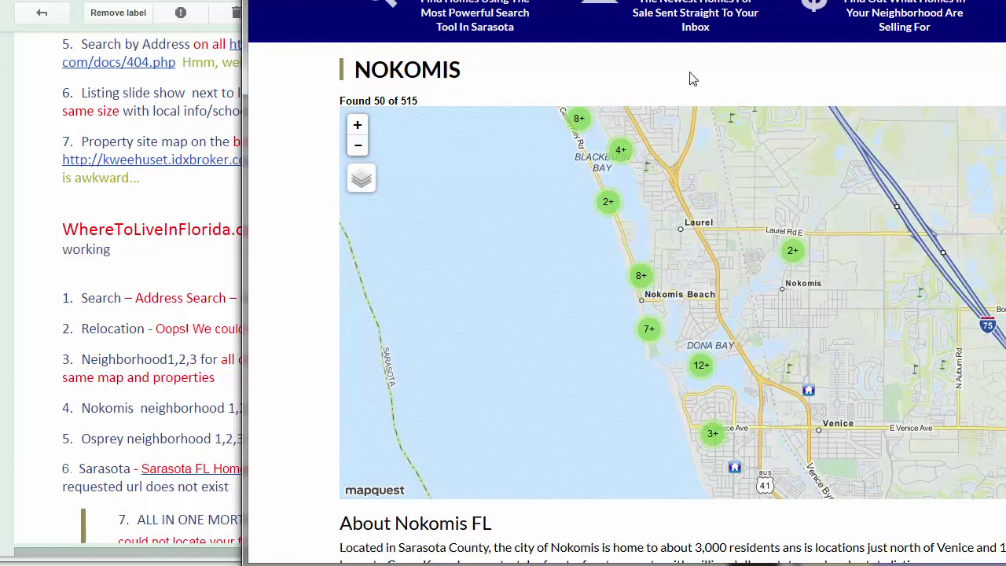
- Check the email's Osprey neighborhood item against the map on the Osprey community page
click(90, 381)
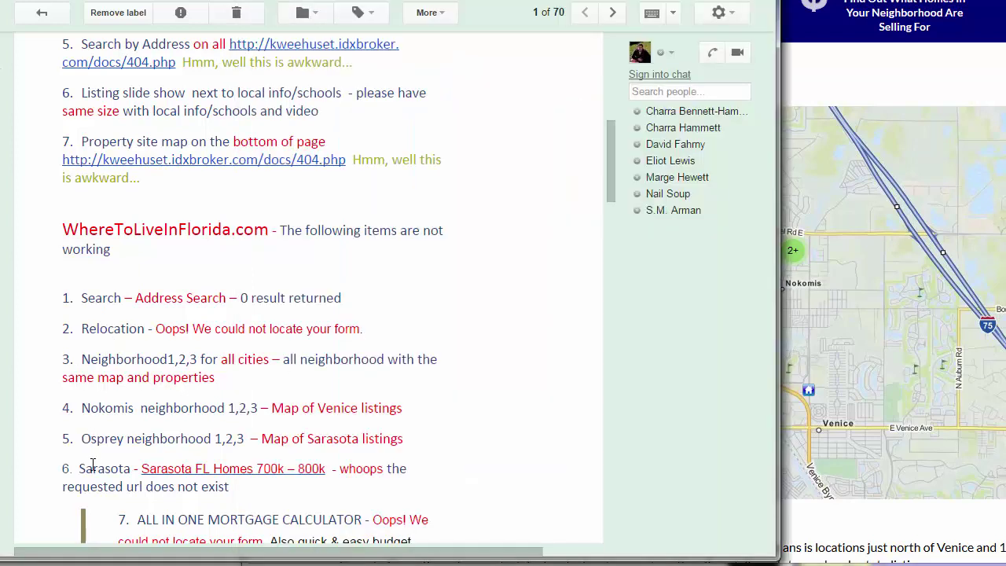
click(994, 46)
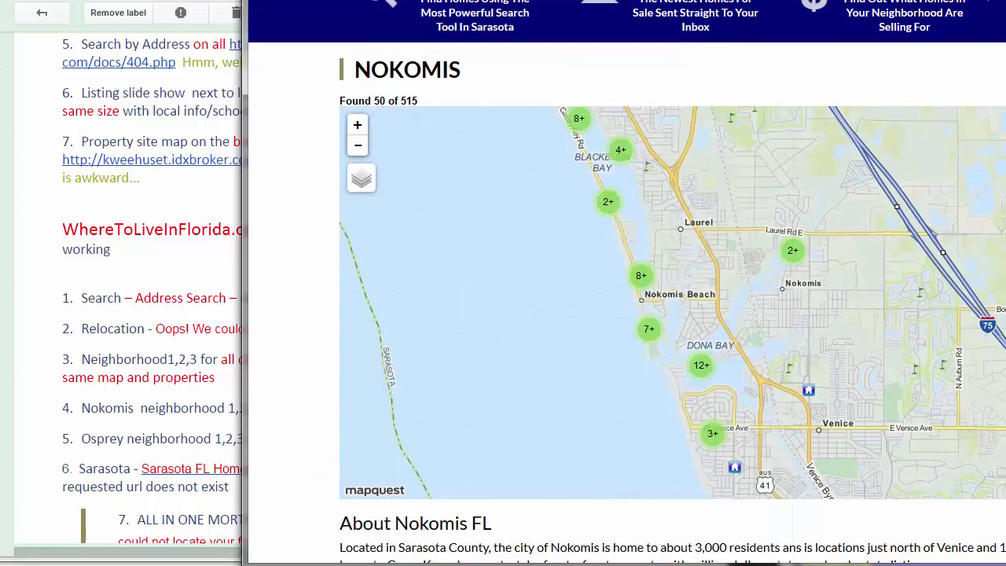
scroll(609, 106, up, 3)
mouse_move(613, 118)
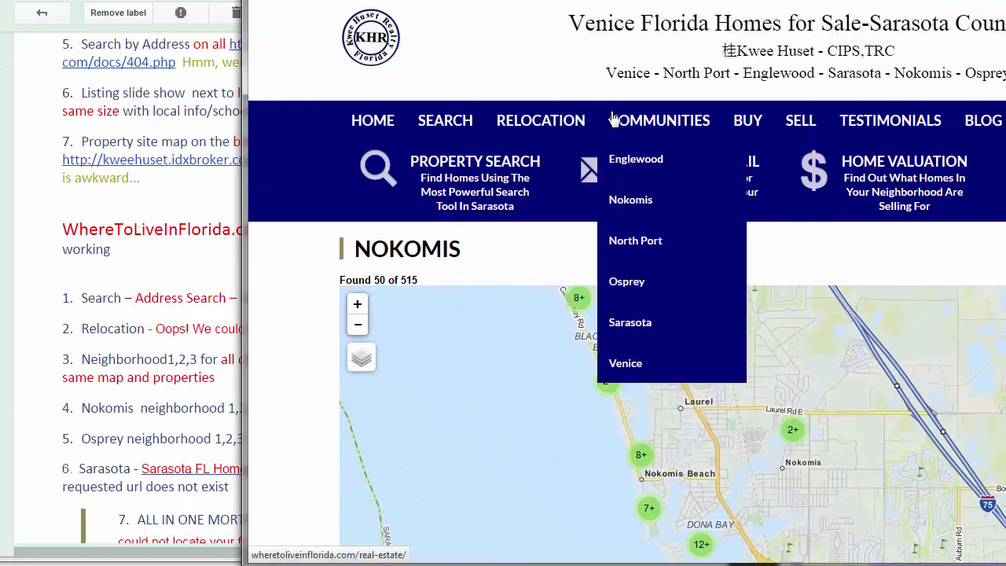
click(641, 291)
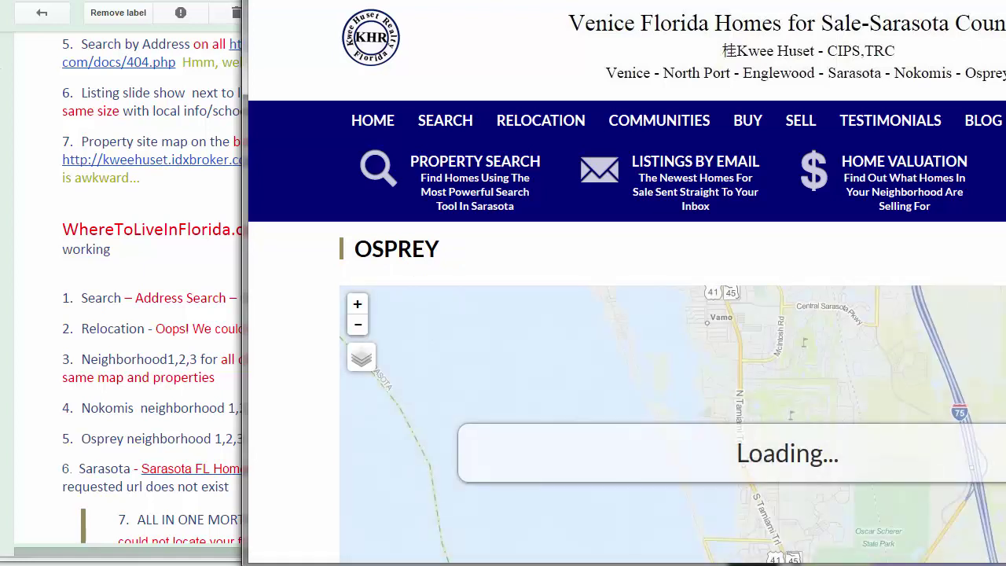
scroll(627, 283, down, 3)
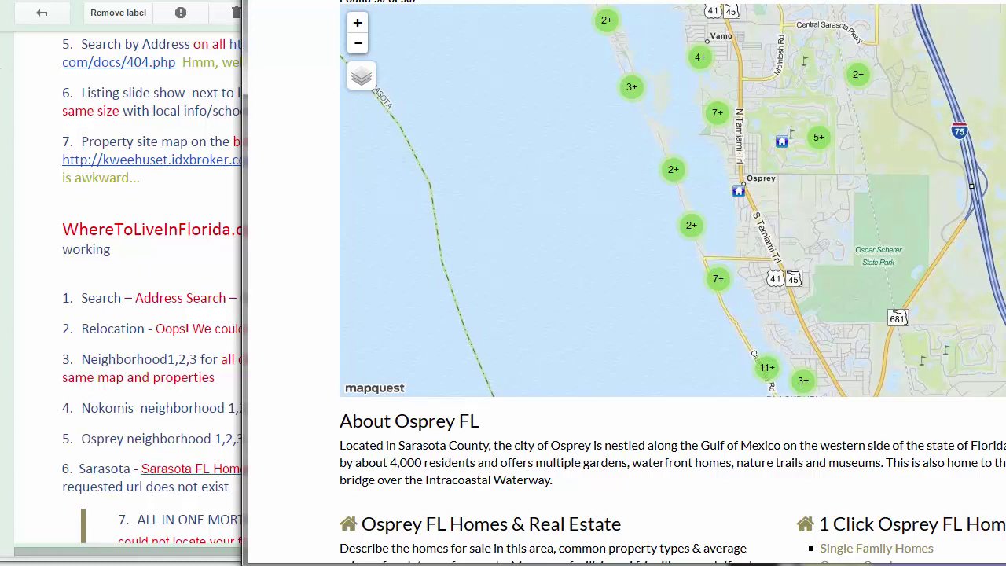
click(121, 434)
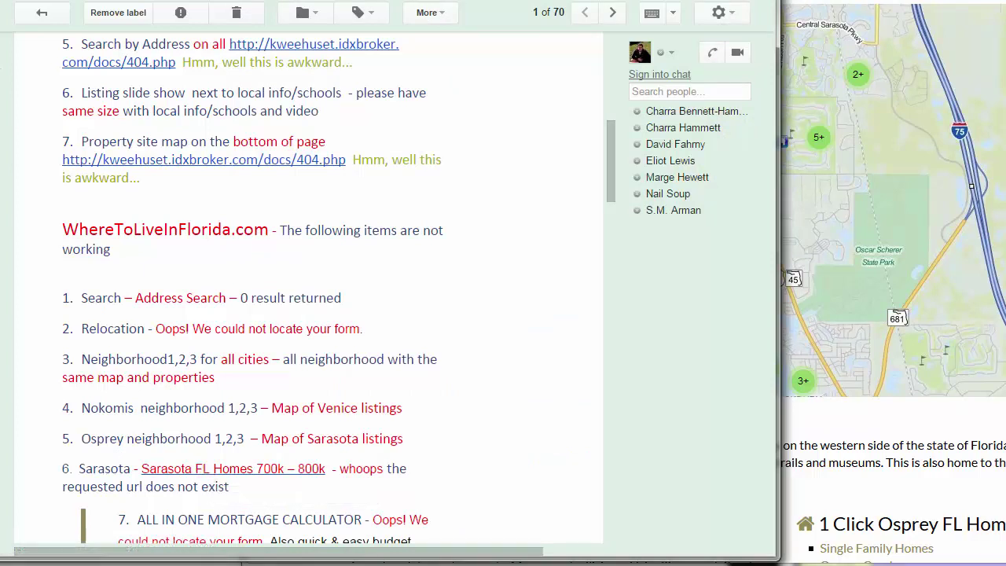
- Open the Sarasota community page and test its Sarasota FL Homes 700k – 800k link from the email's item 6
key(alt+Tab)
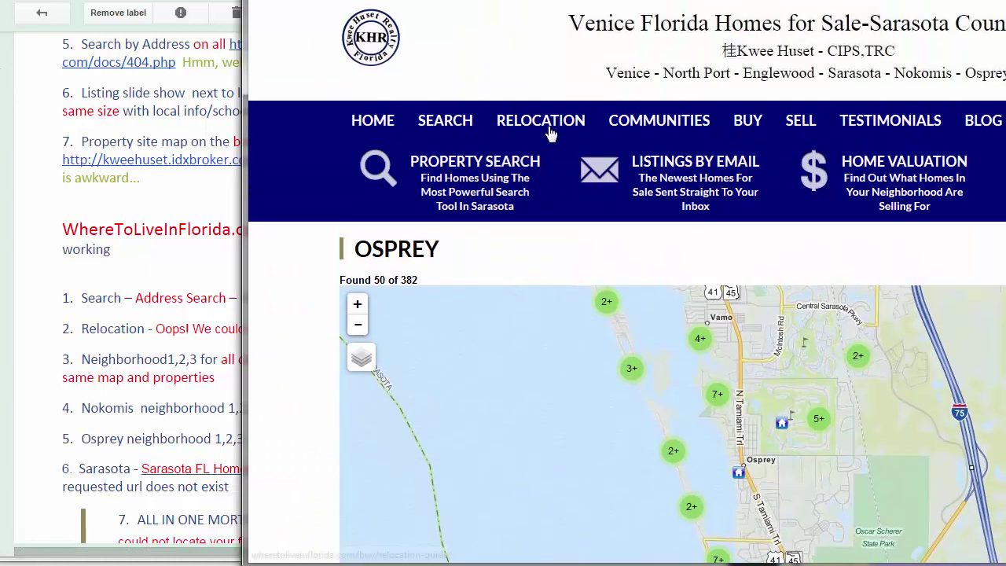
mouse_move(640, 133)
click(629, 322)
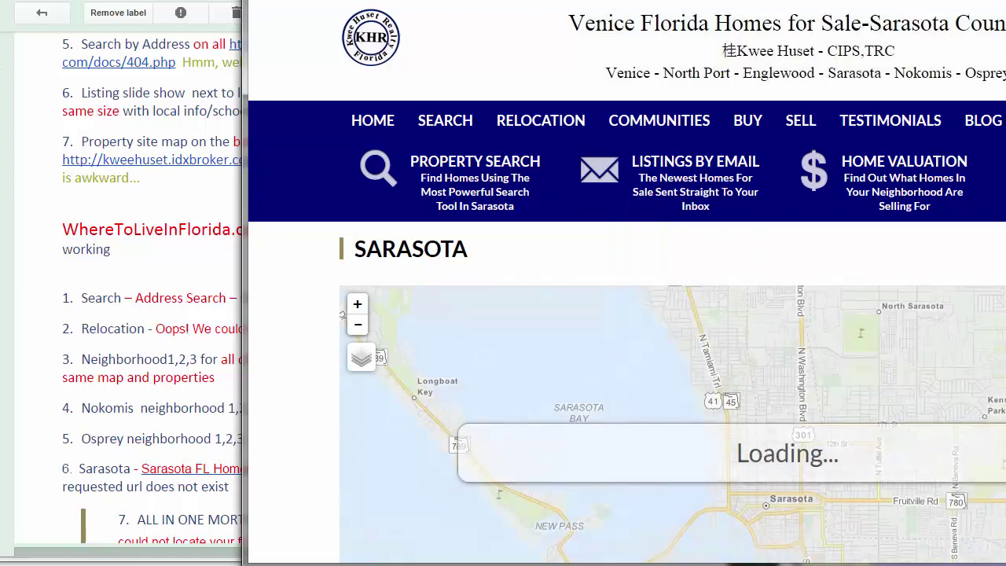
click(102, 463)
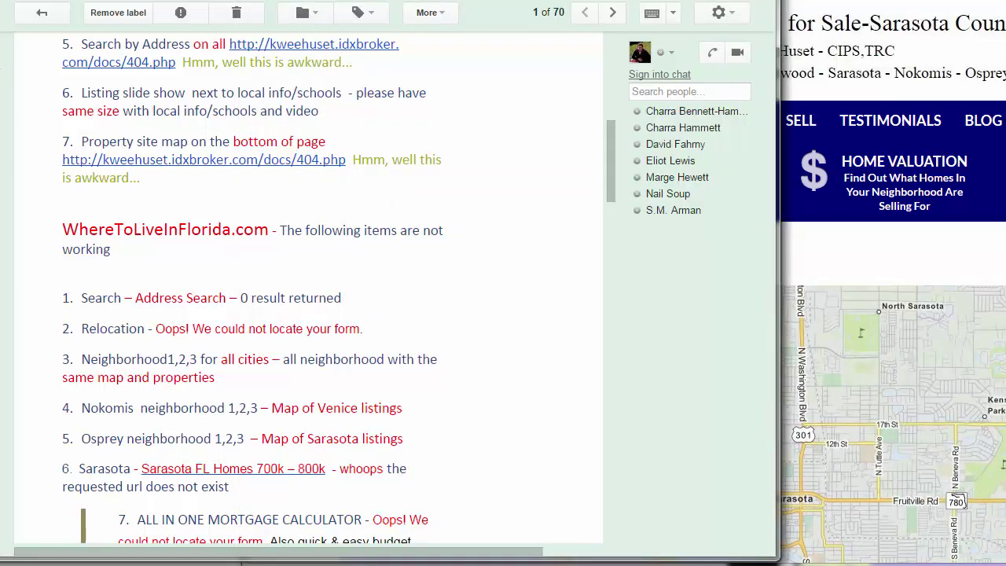
key(alt+Tab)
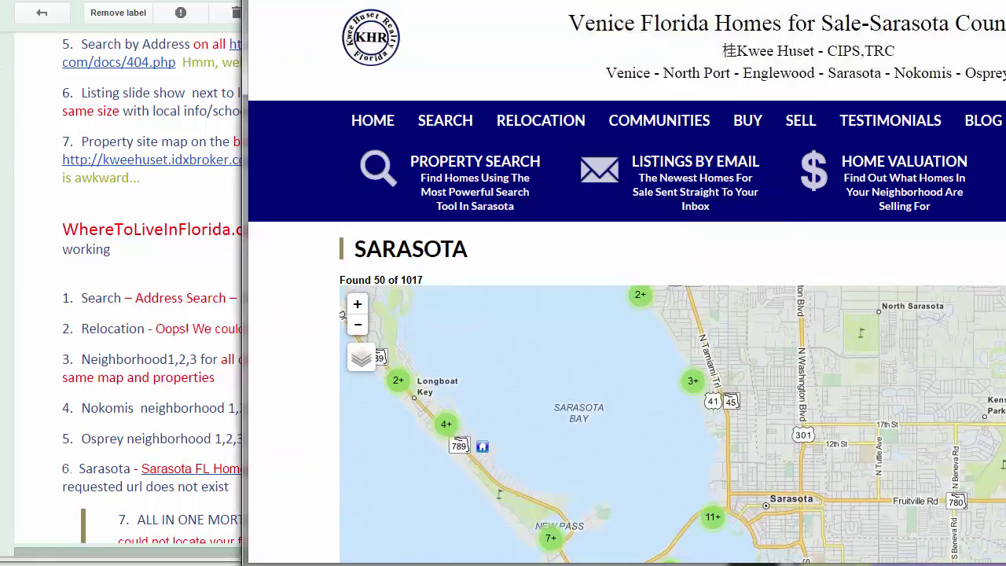
scroll(672, 283, down, 5)
scroll(347, 191, down, 8)
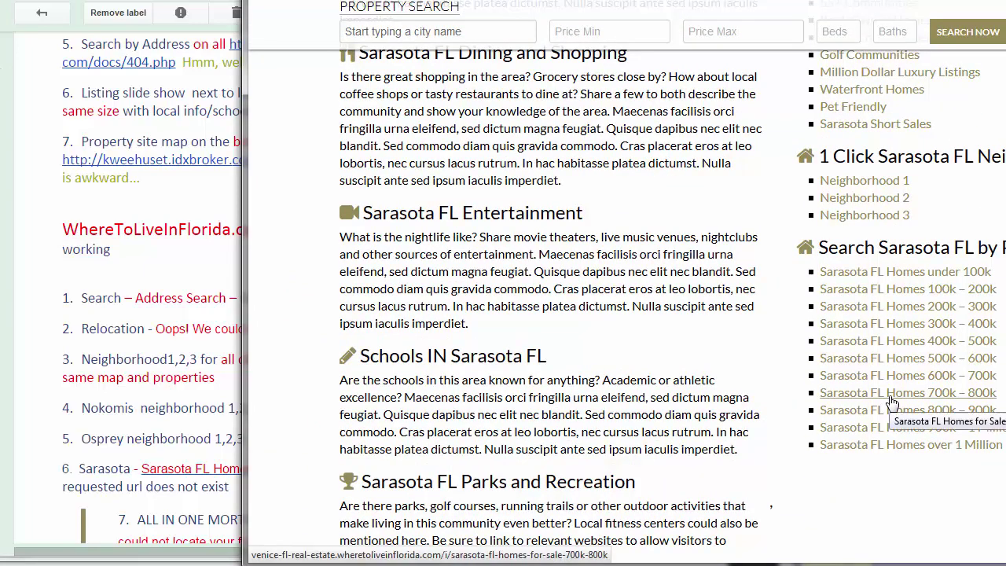
click(892, 396)
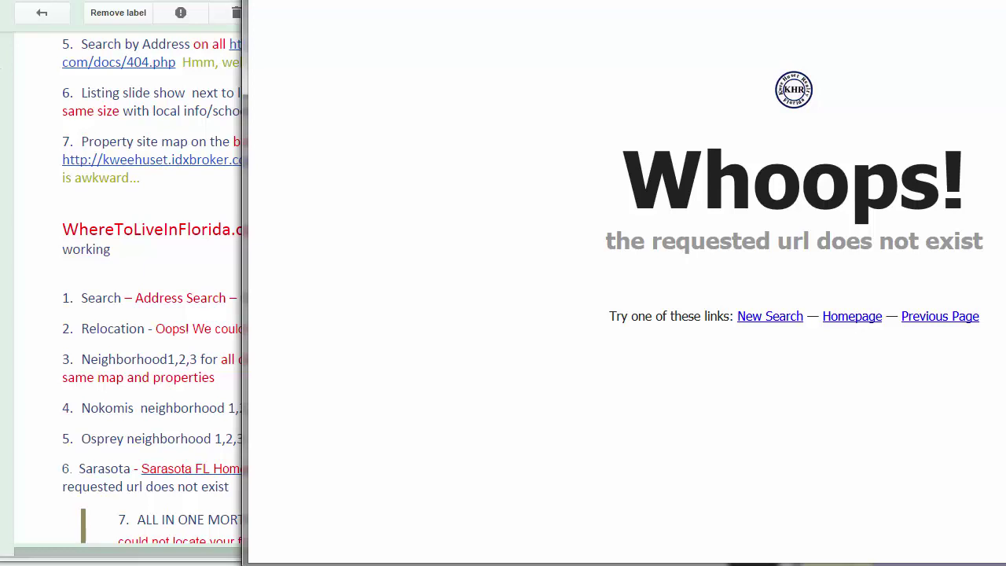
- Return to the Sarasota community page, open the 500k - 600k listings and compare them with the 700k – 800k link's page and address
right_click(419, 3)
click(428, 9)
key(ctrl+t)
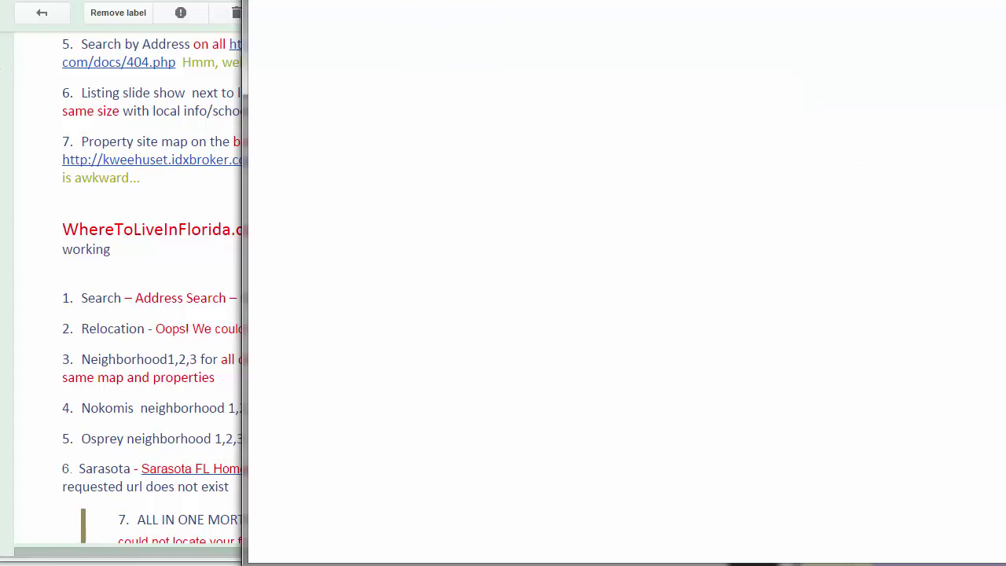
right_click(401, 1)
click(442, 45)
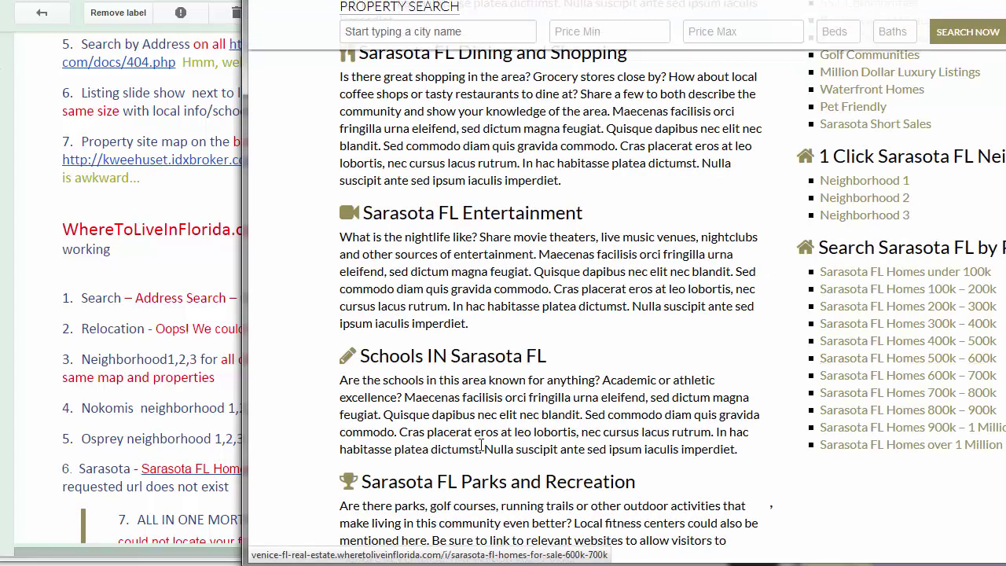
click(892, 369)
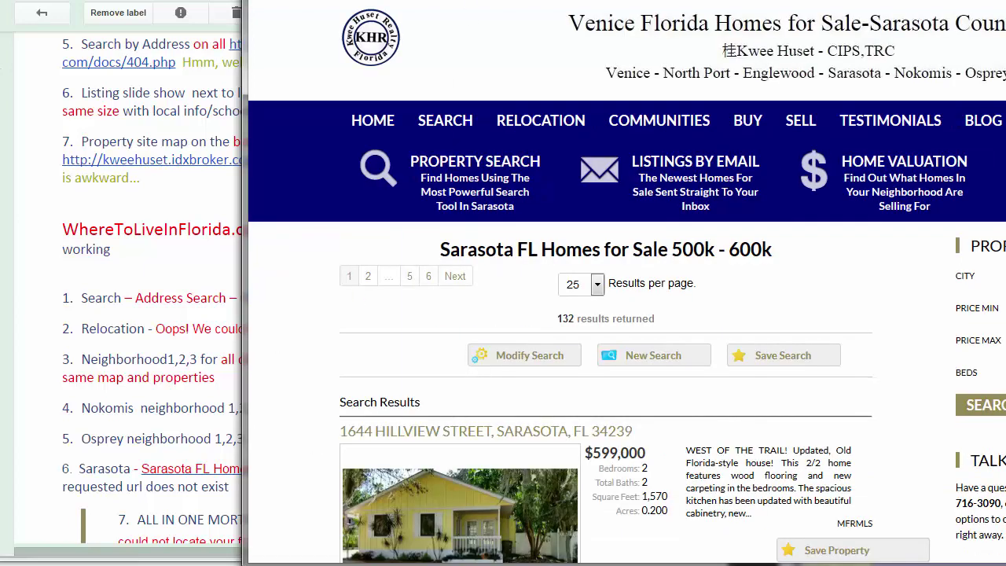
drag(519, 19, 276, 161)
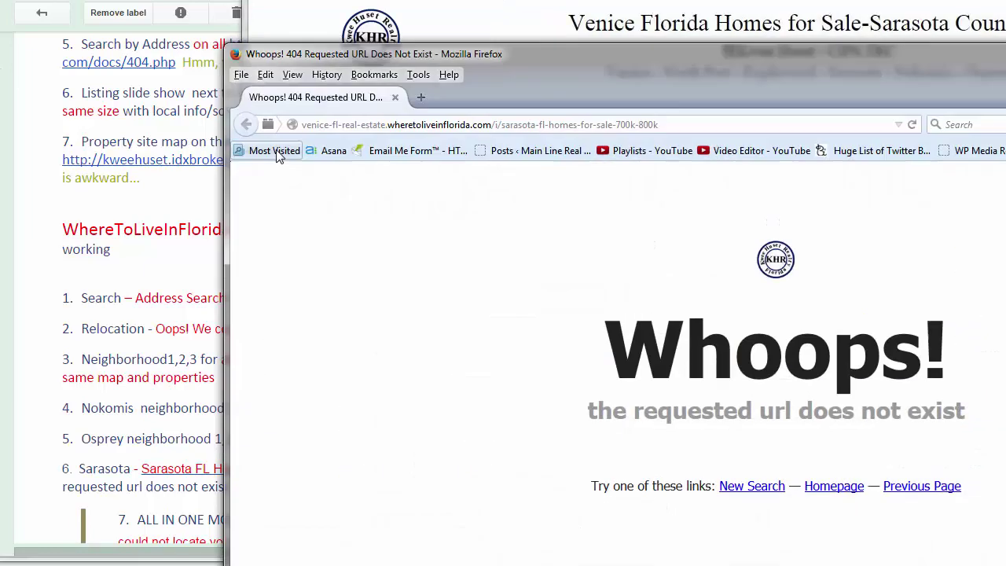
drag(570, 60, 599, 17)
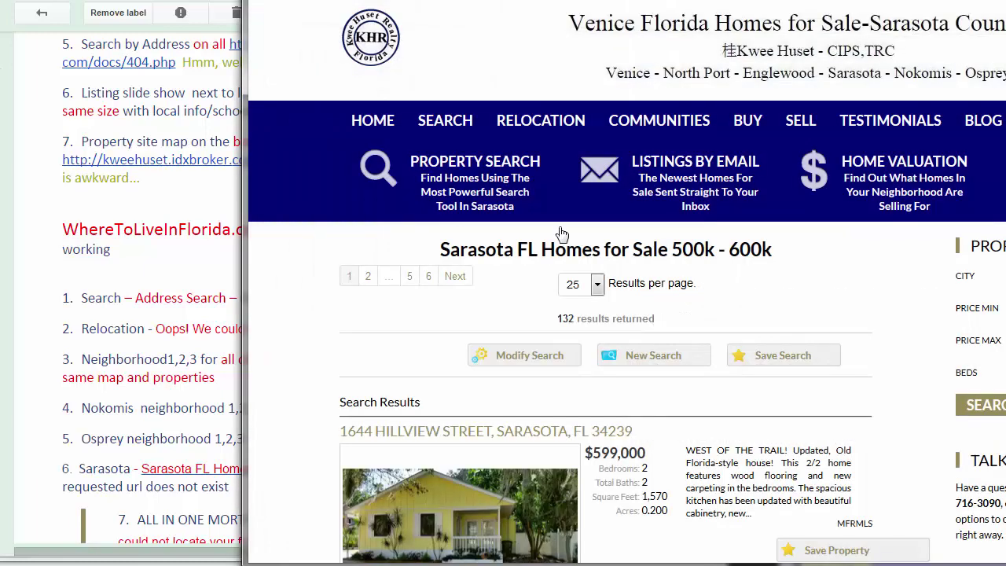
- Read the email's item 7, then open the All in One Mortgage Calculator page and examine its form and Quick & Easy Budget Maker
click(93, 469)
scroll(93, 468, down, 3)
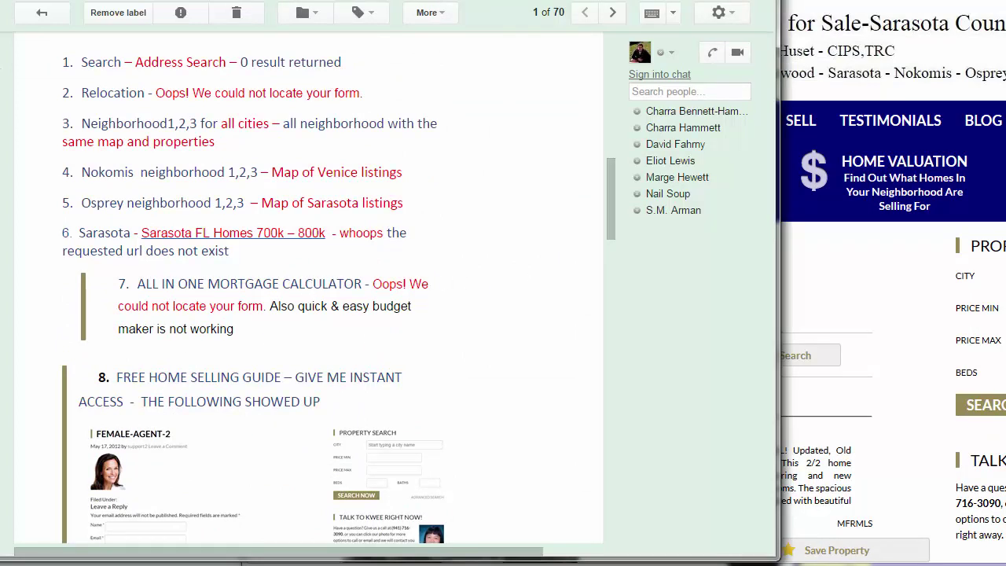
key(alt+Tab)
scroll(627, 281, down, 9)
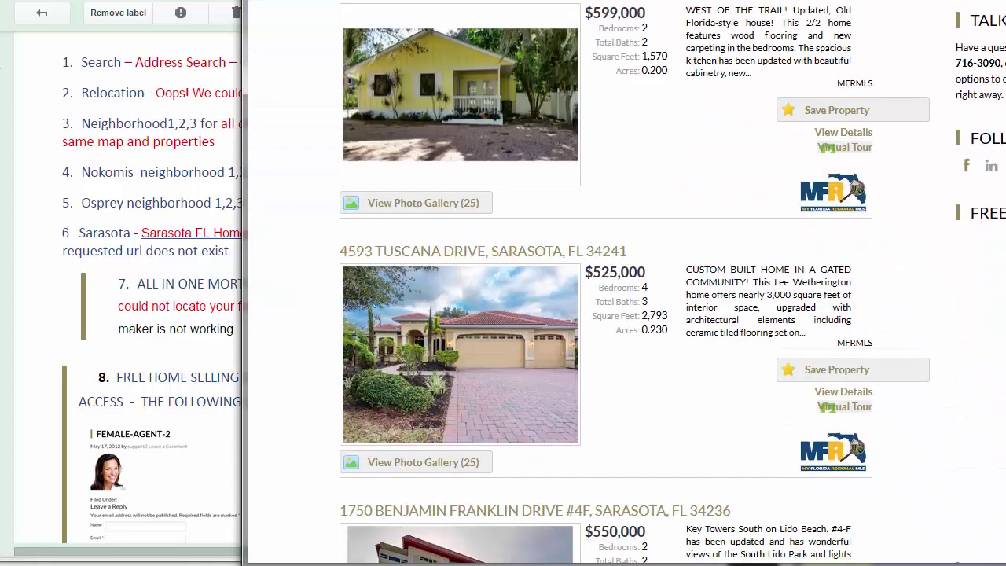
scroll(627, 281, down, 3)
scroll(628, 281, up, 12)
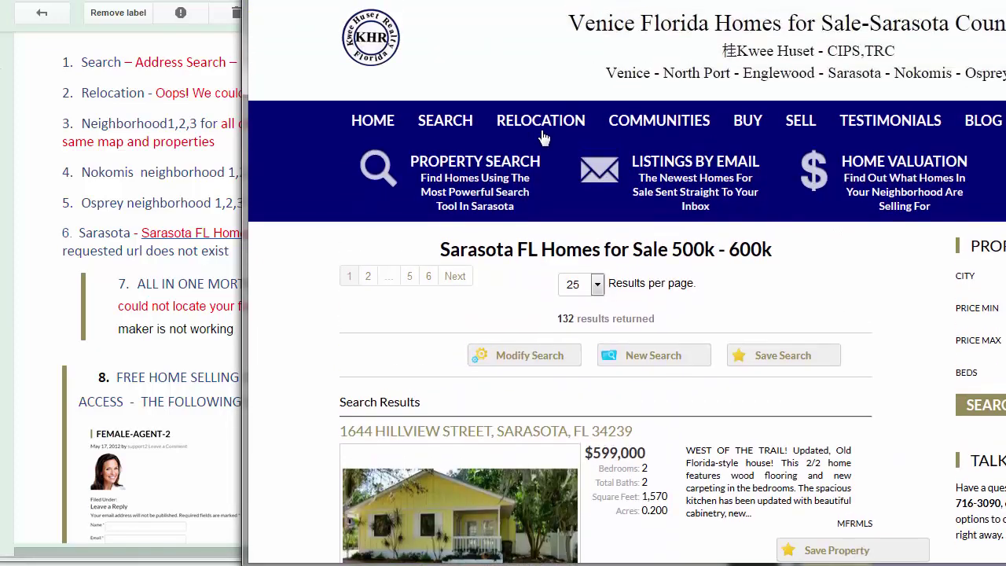
mouse_move(651, 130)
mouse_move(739, 130)
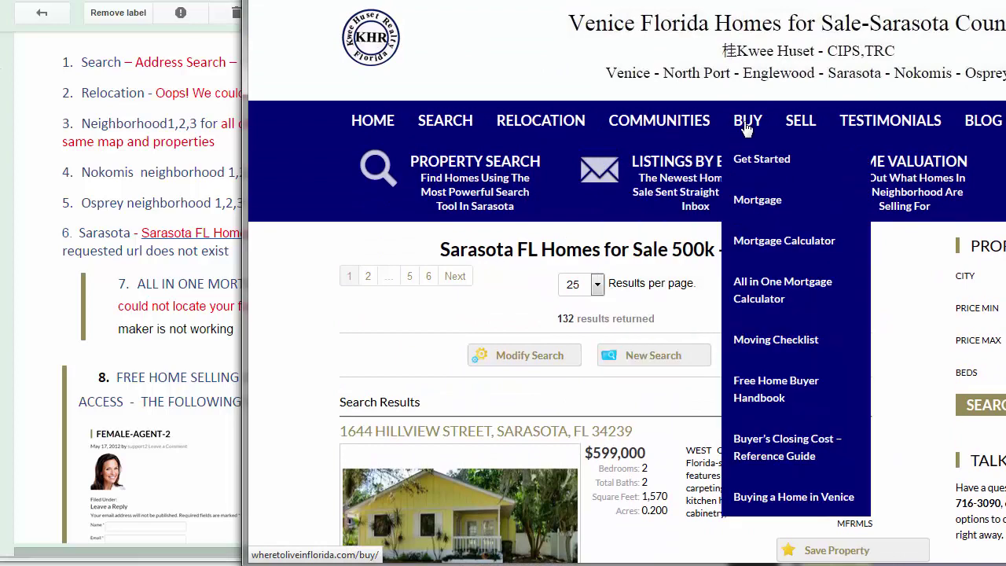
click(753, 300)
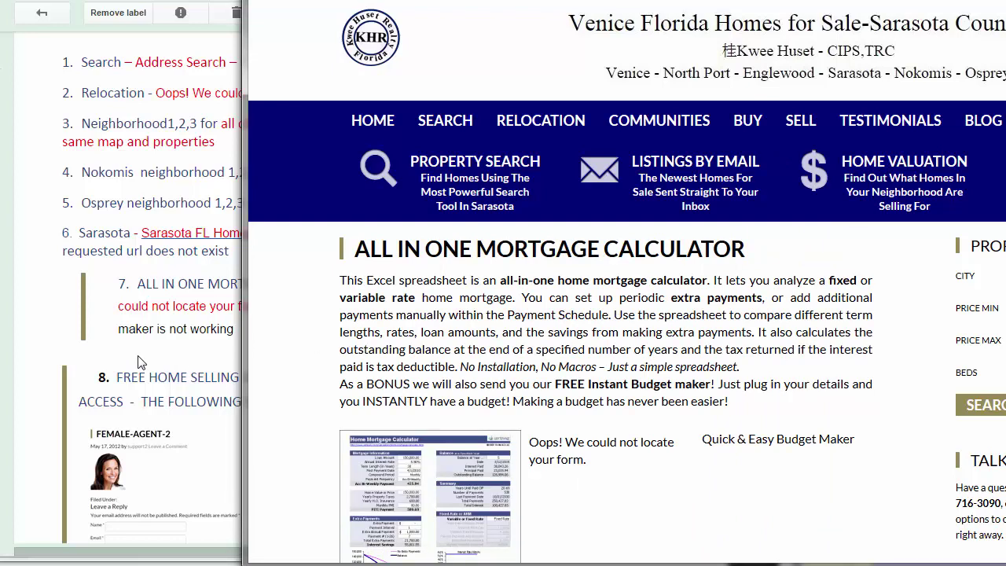
scroll(669, 335, down, 3)
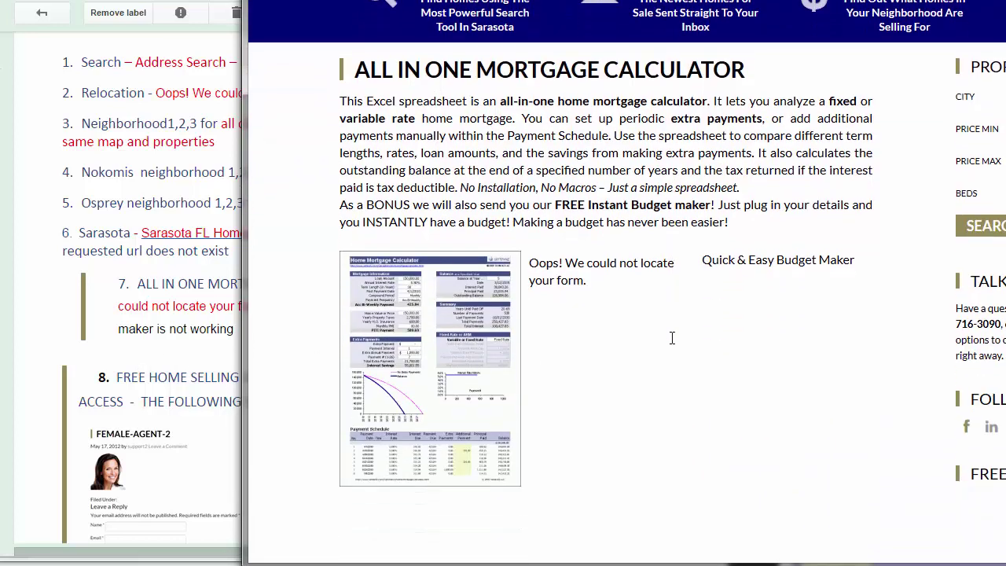
scroll(673, 376, down, 1)
scroll(680, 349, up, 3)
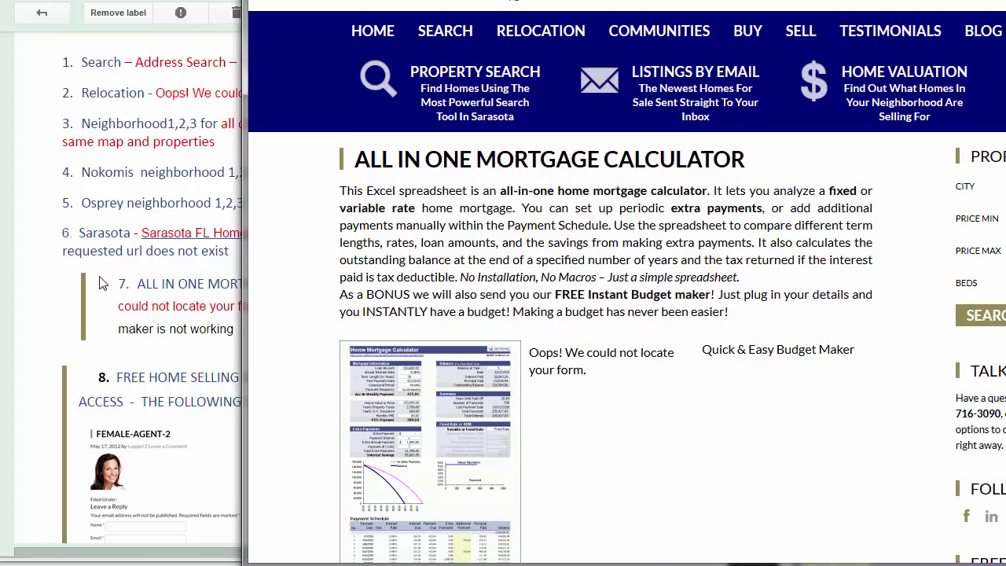
- Read the email's item 8 and examine the Free Home Selling Guide page down to its form and footer
click(45, 318)
scroll(64, 368, down, 2)
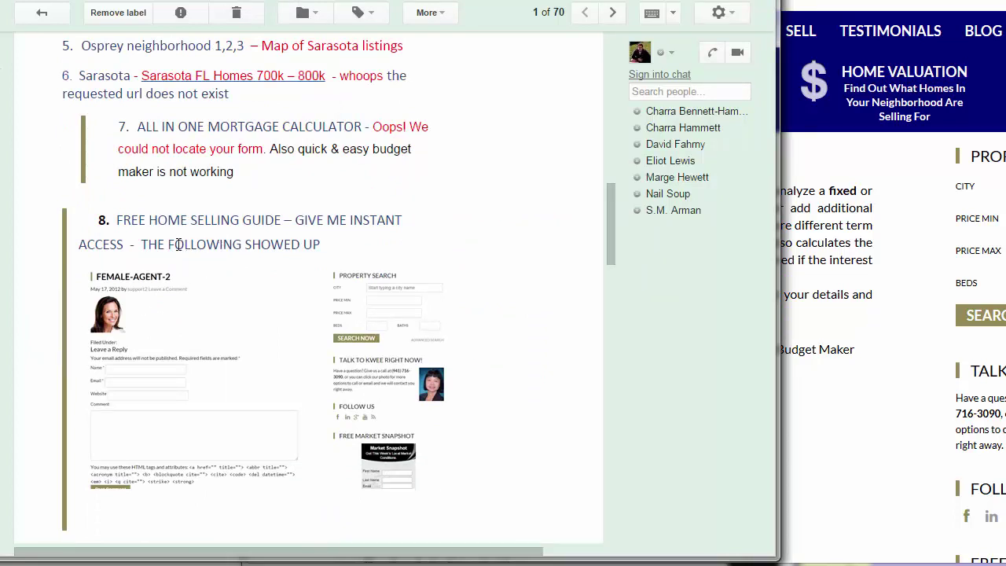
key(alt+Tab)
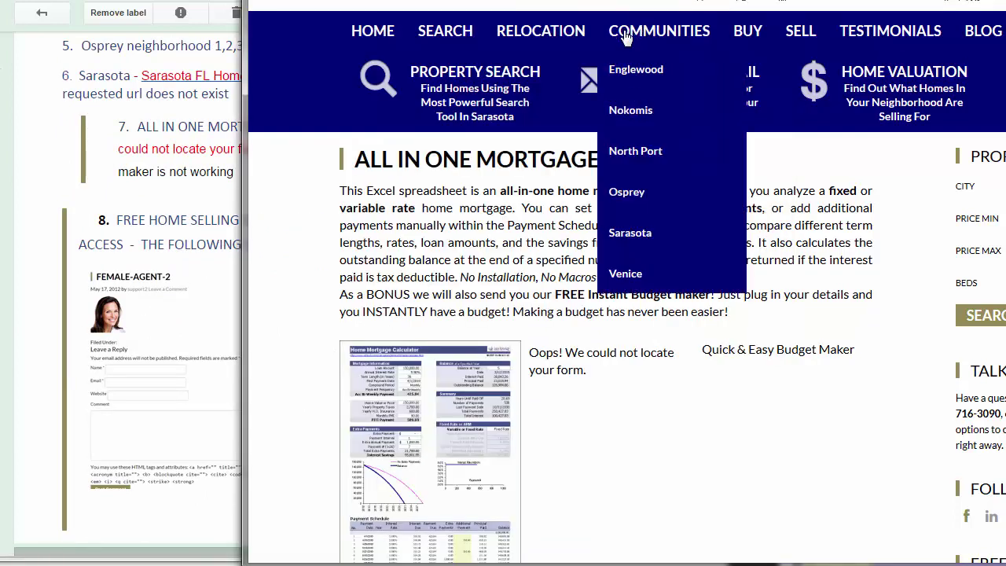
mouse_move(803, 38)
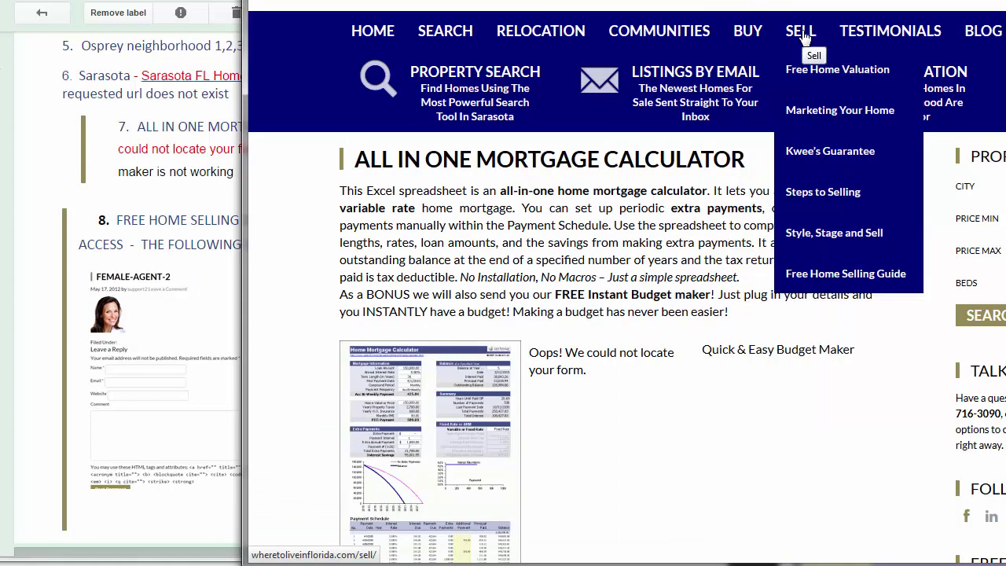
click(848, 282)
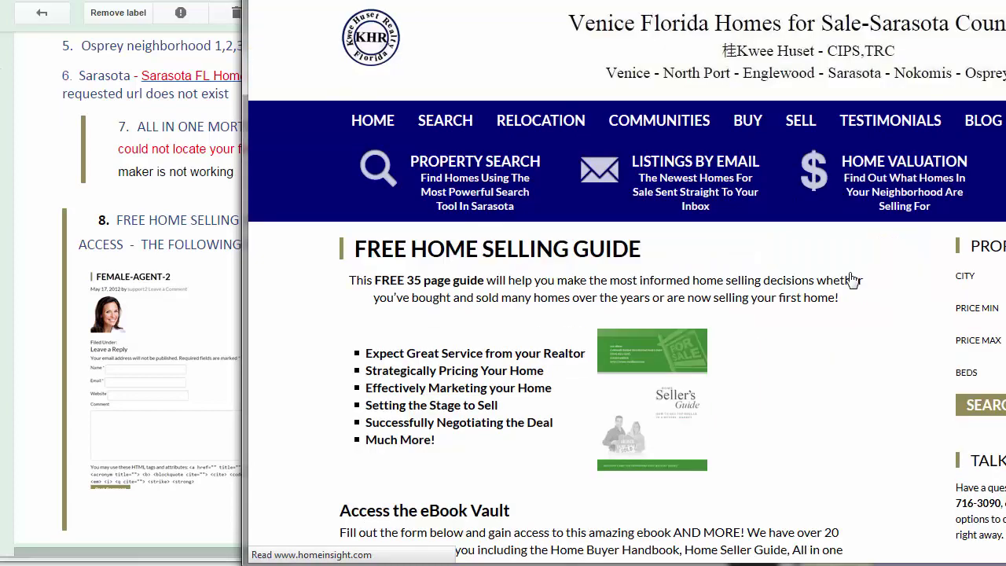
scroll(854, 298, down, 7)
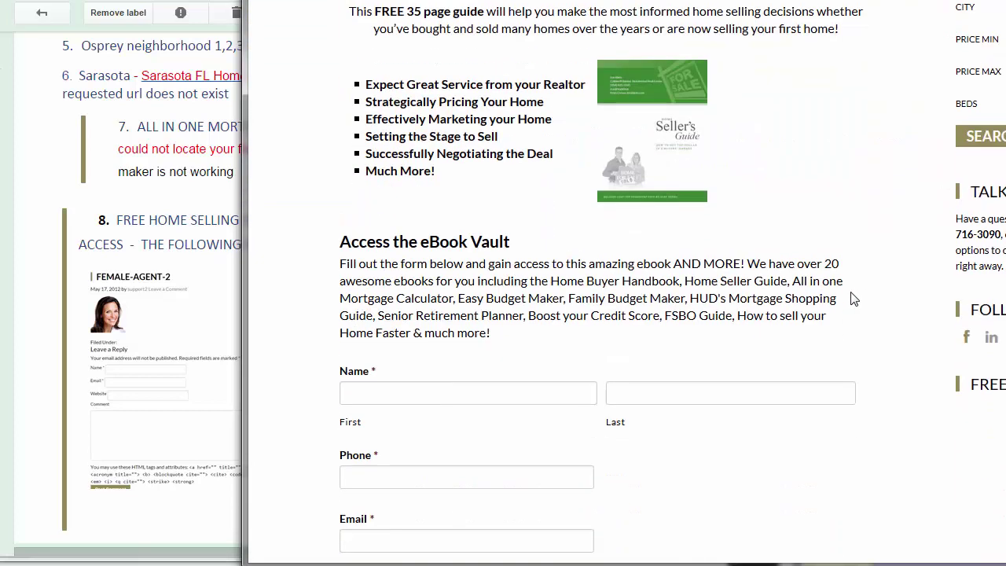
scroll(854, 296, down, 3)
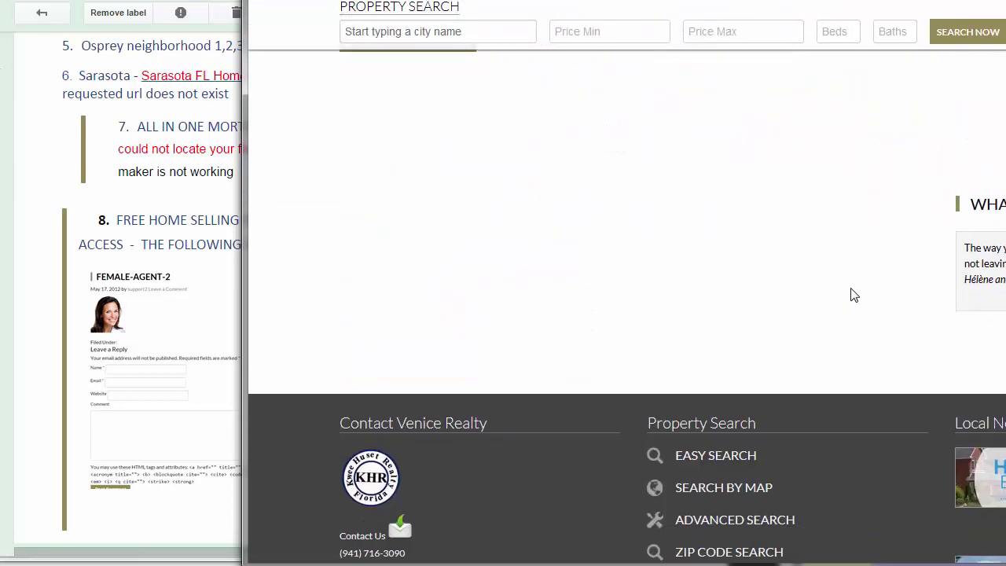
scroll(854, 293, up, 10)
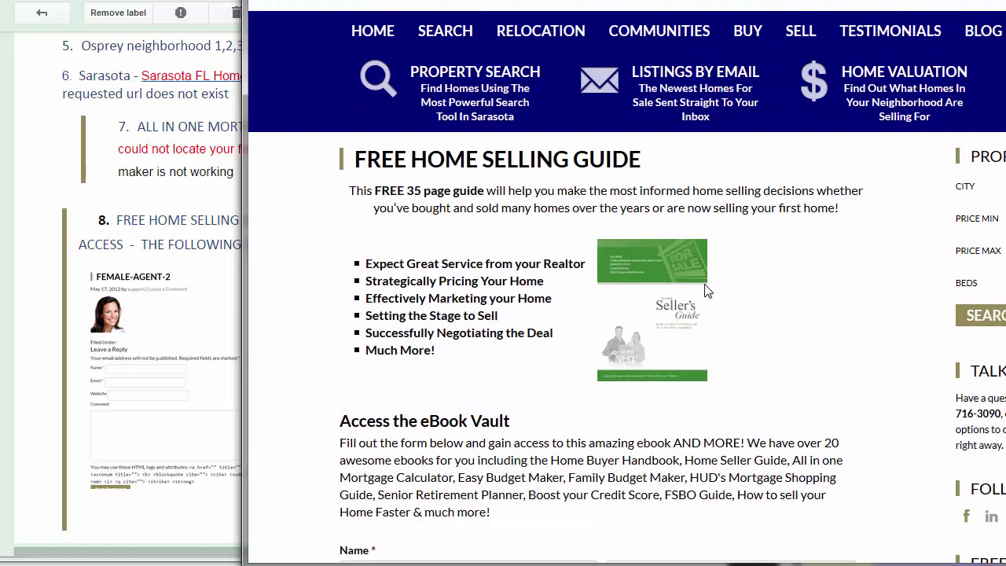
- Compare the Free Home Selling Guide page with the FEMALE-AGENT-2 screenshot in the email
click(32, 288)
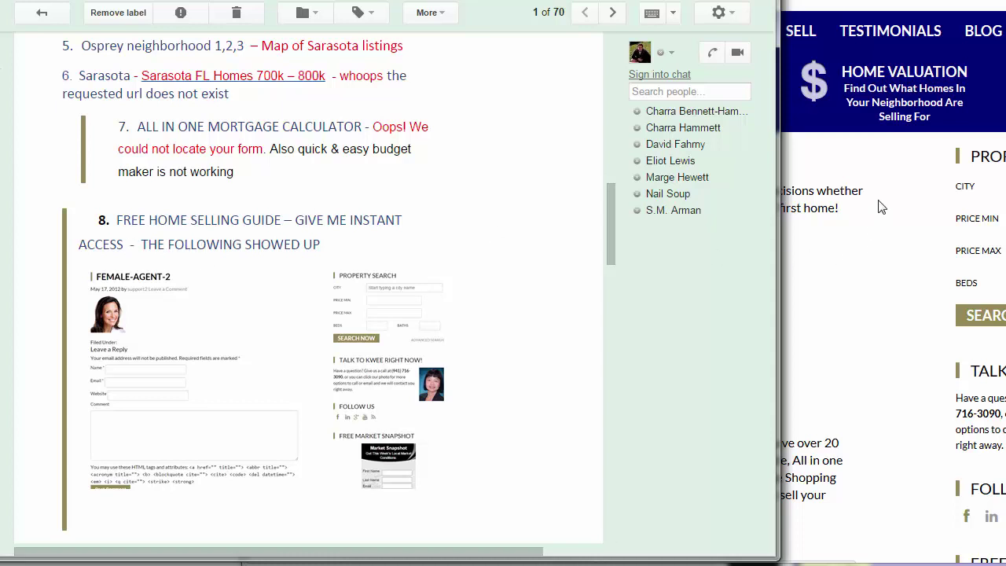
click(916, 197)
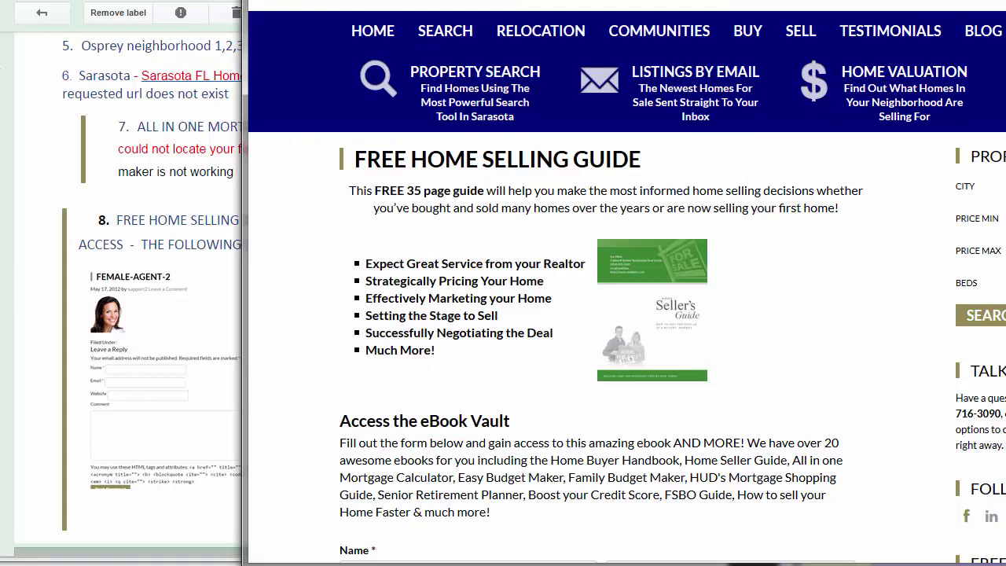
click(30, 239)
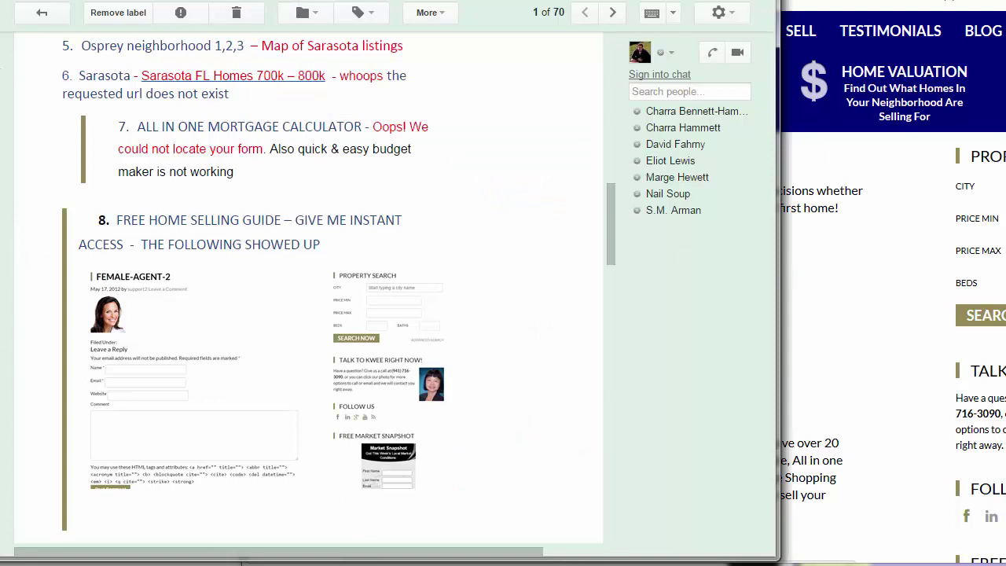
click(865, 354)
mouse_move(800, 33)
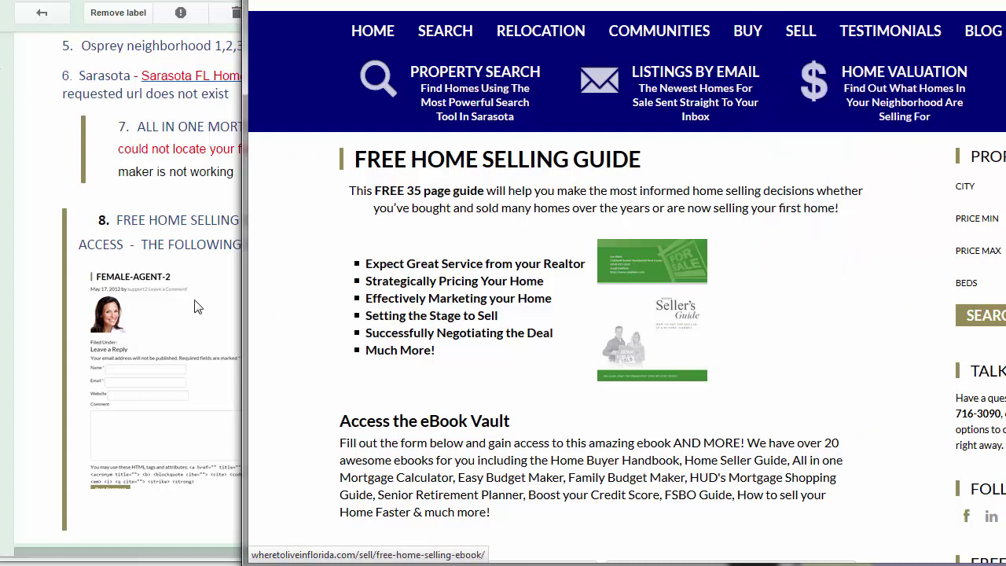
- View the email's FEMALE-AGENT-2 screenshot enlarged, close it and read the Testimonials and Blog items below it
click(187, 238)
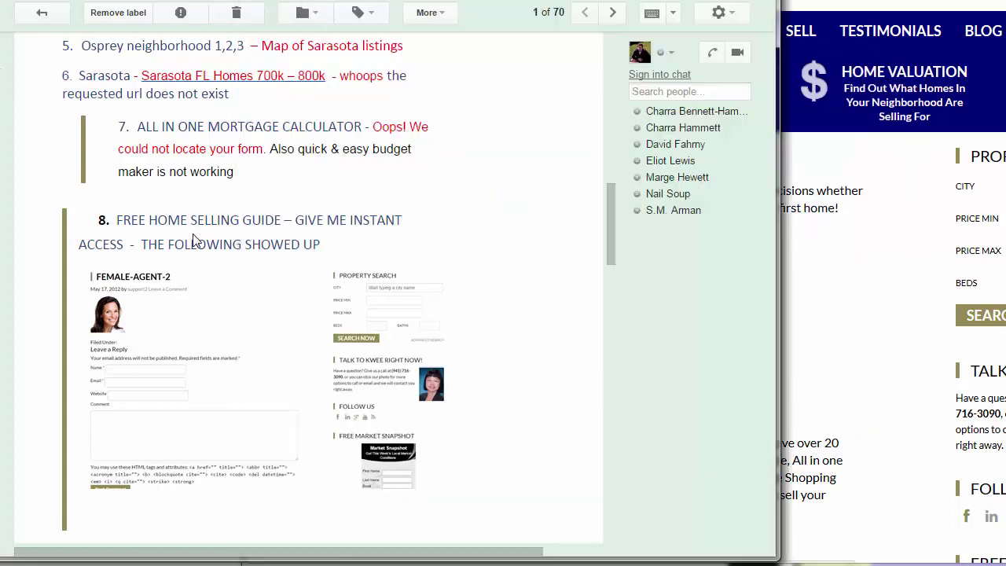
click(143, 332)
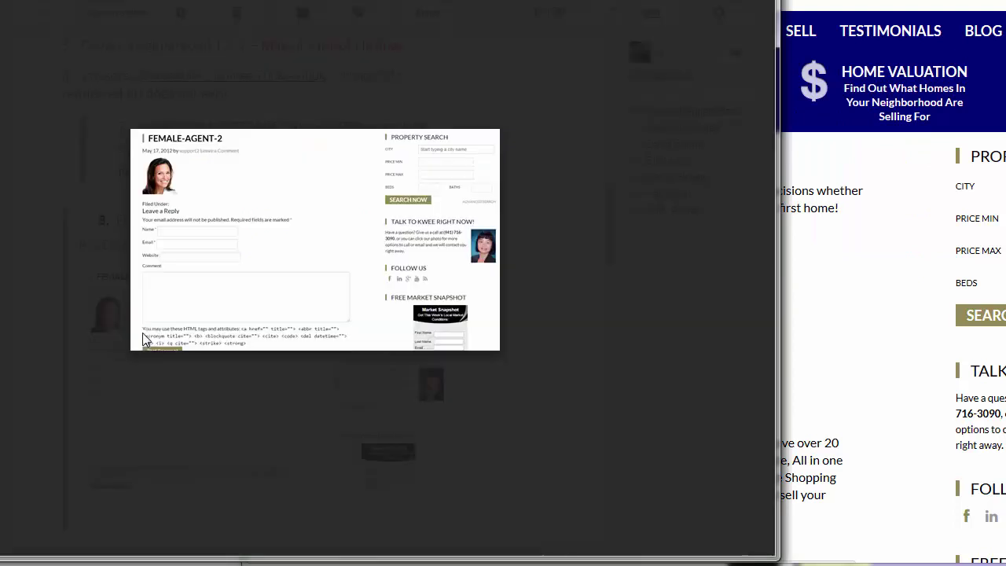
click(512, 108)
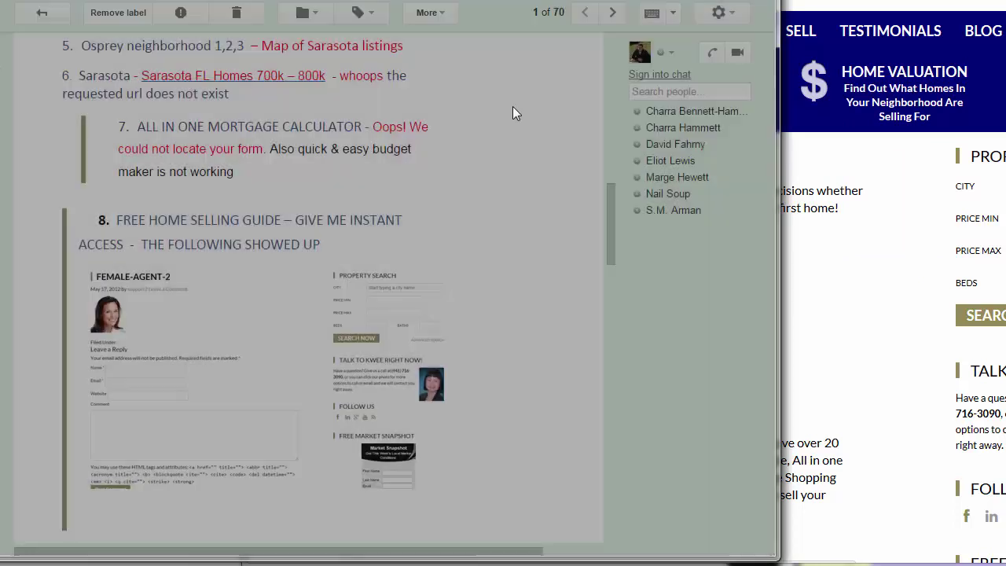
scroll(241, 382, down, 3)
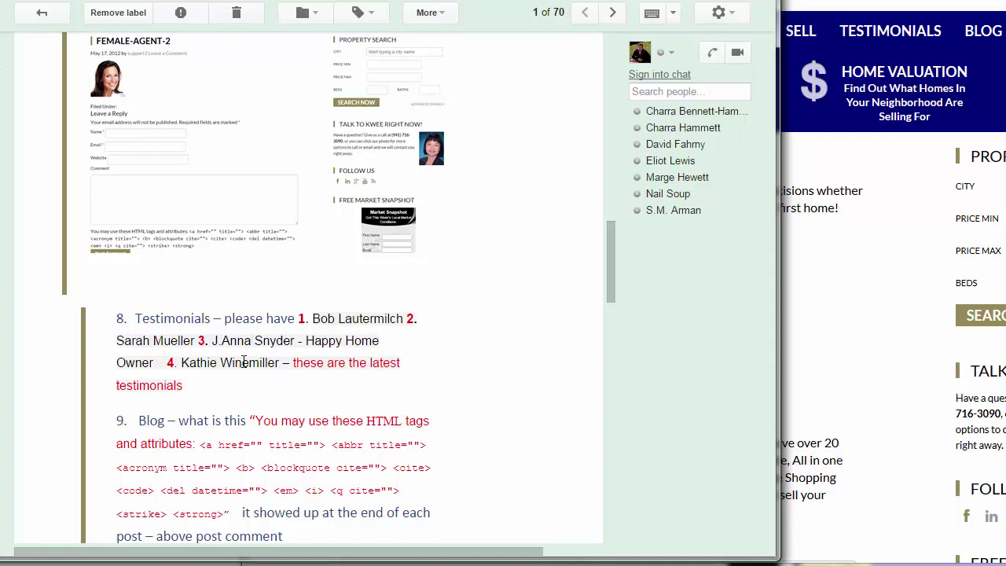
scroll(244, 362, down, 2)
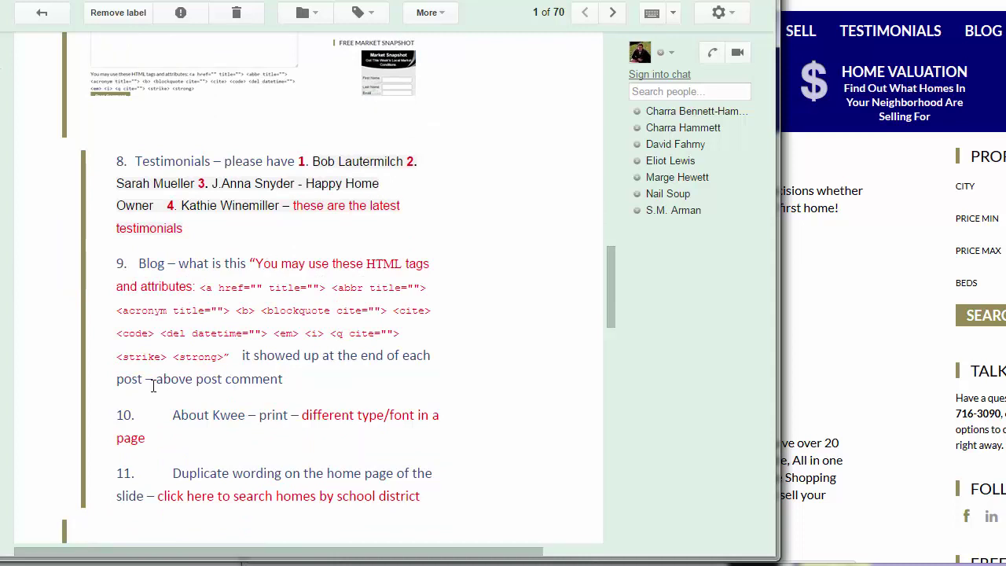
- Open the blog's Calusa Park Nokomis post and examine the HTML tags text under its comment form
click(986, 17)
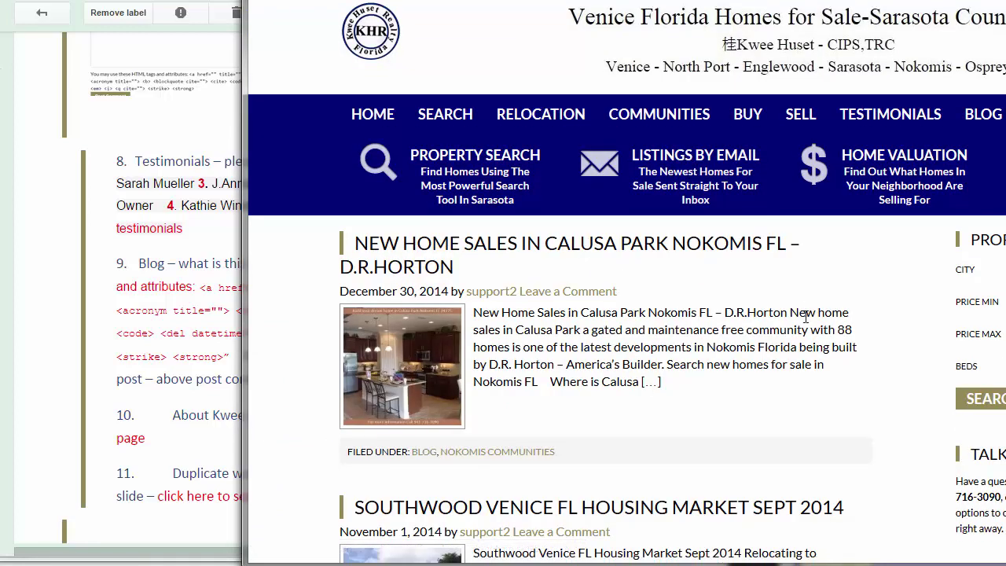
scroll(803, 315, down, 2)
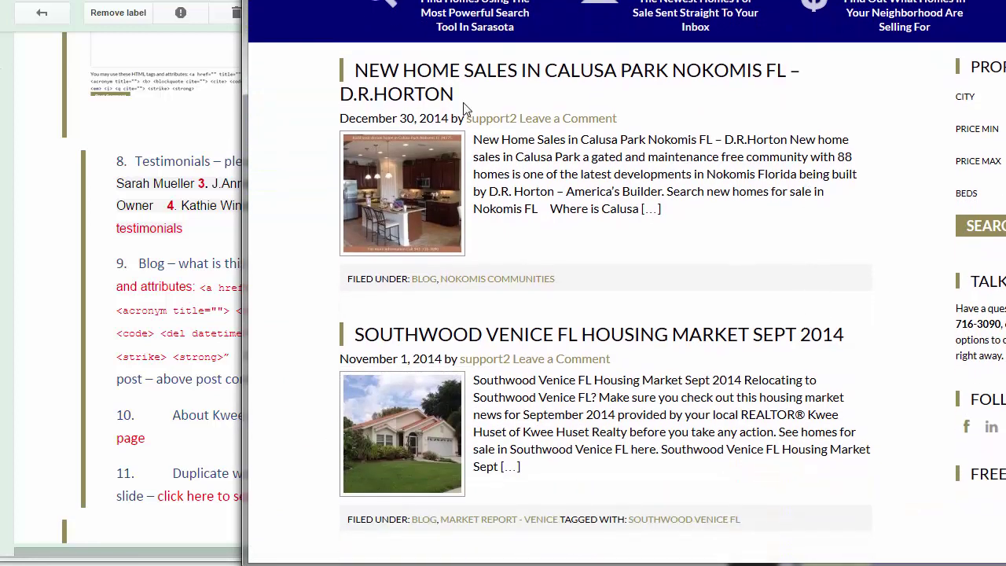
click(506, 94)
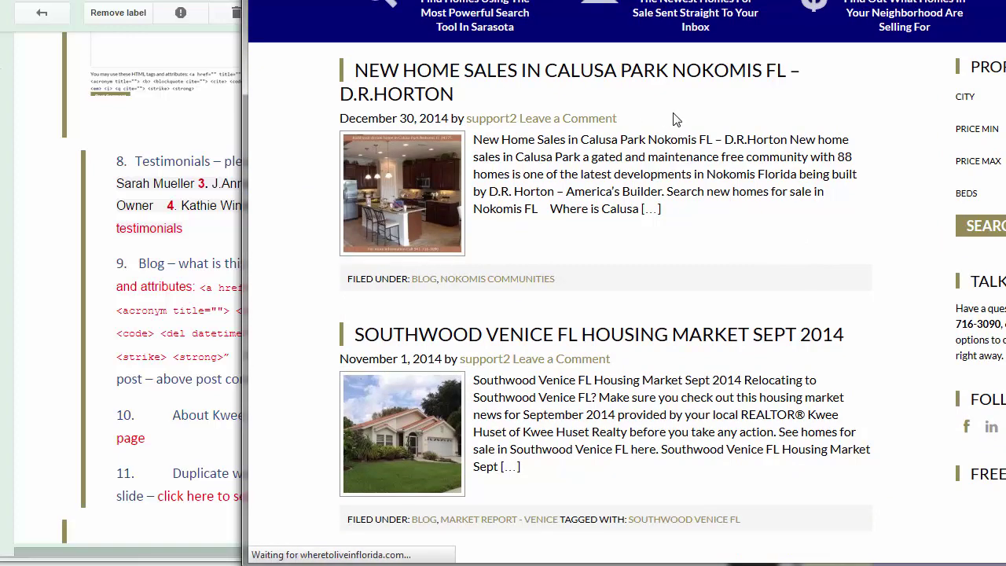
scroll(894, 315, down, 3)
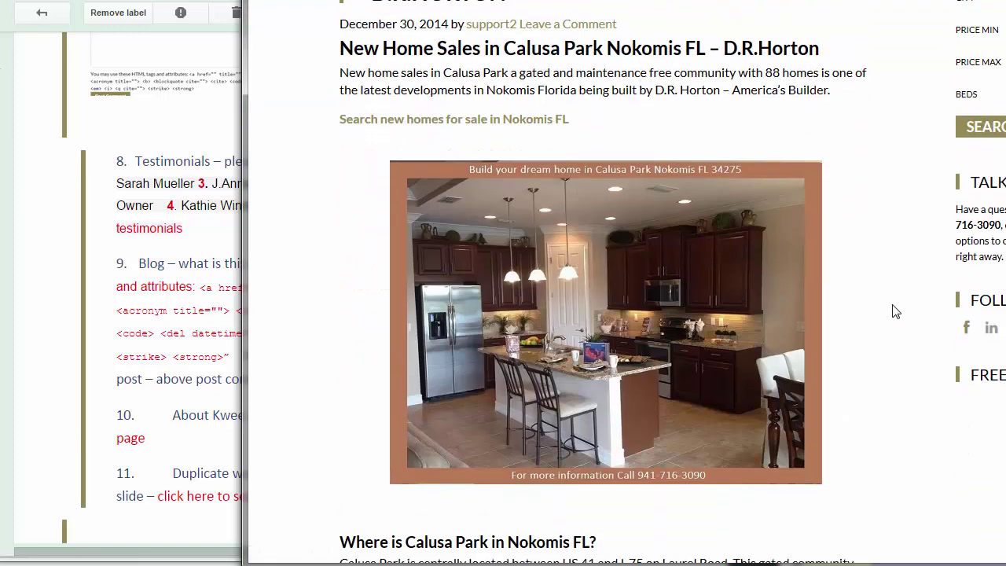
scroll(896, 309, down, 10)
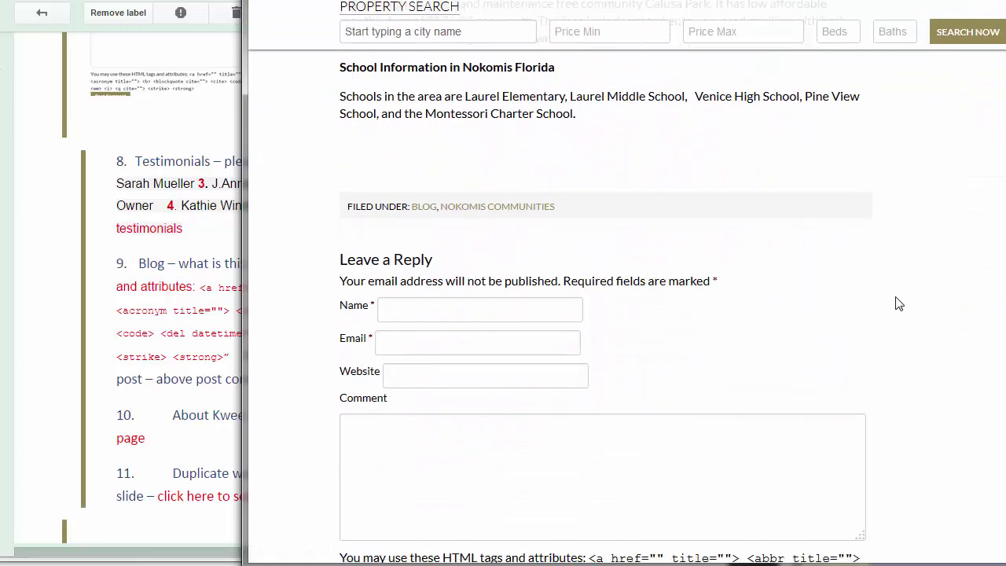
scroll(899, 304, down, 5)
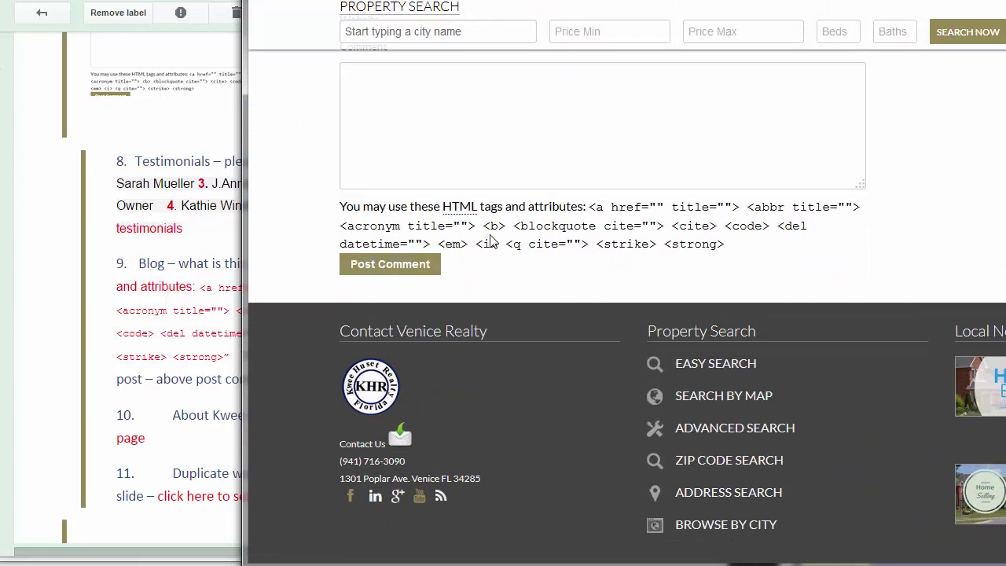
scroll(409, 128, up, 2)
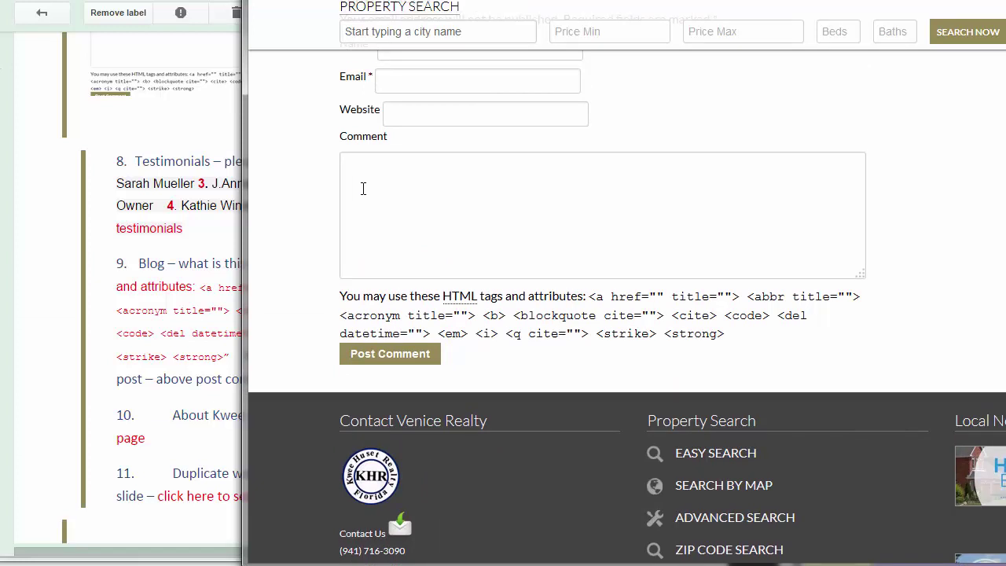
click(364, 186)
scroll(700, 312, up, 2)
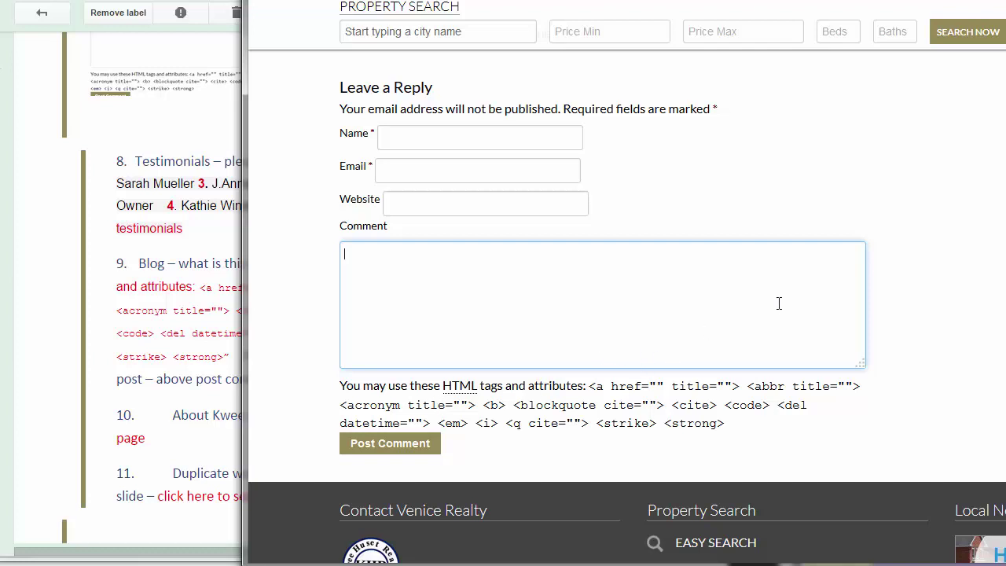
- Read the email's item 10 about mismatched fonts and open the agent's About page on the website
click(49, 190)
scroll(56, 333, down, 3)
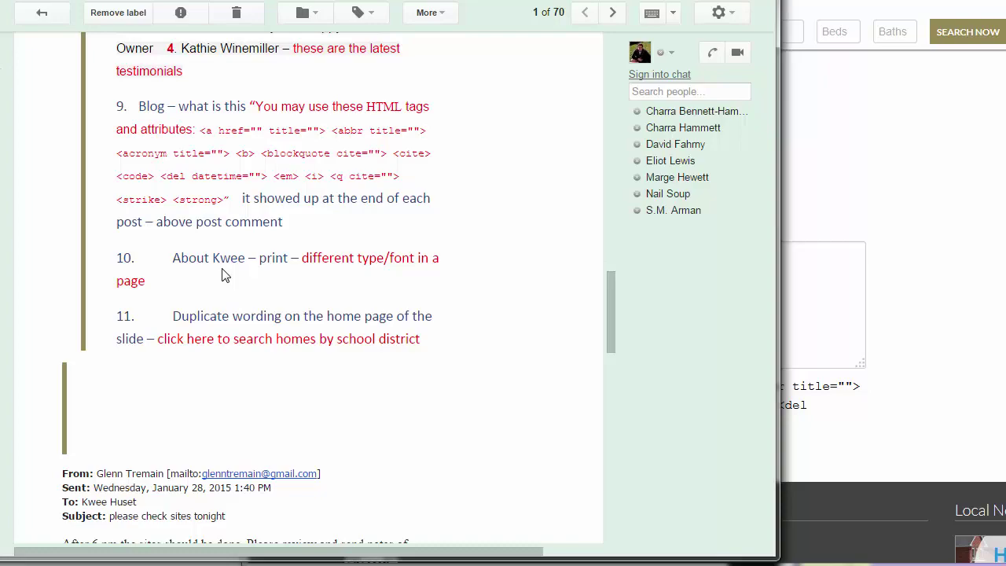
click(909, 218)
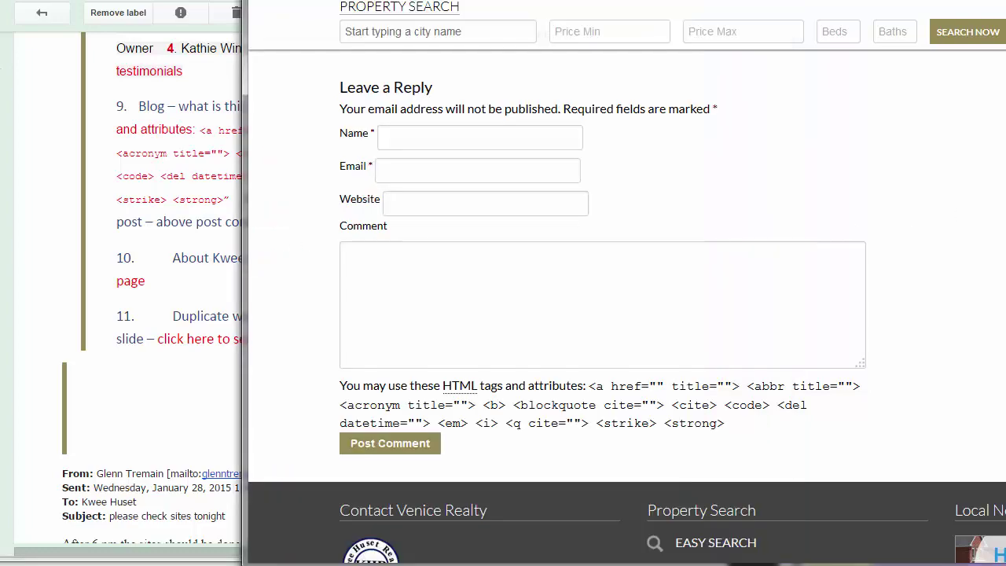
scroll(910, 218, up, 5)
scroll(910, 218, up, 10)
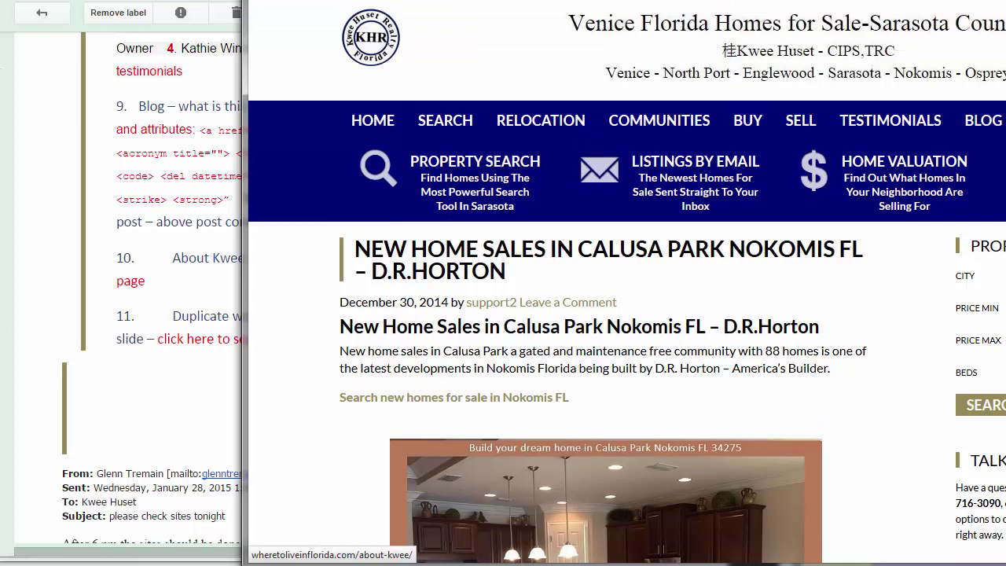
click(910, 218)
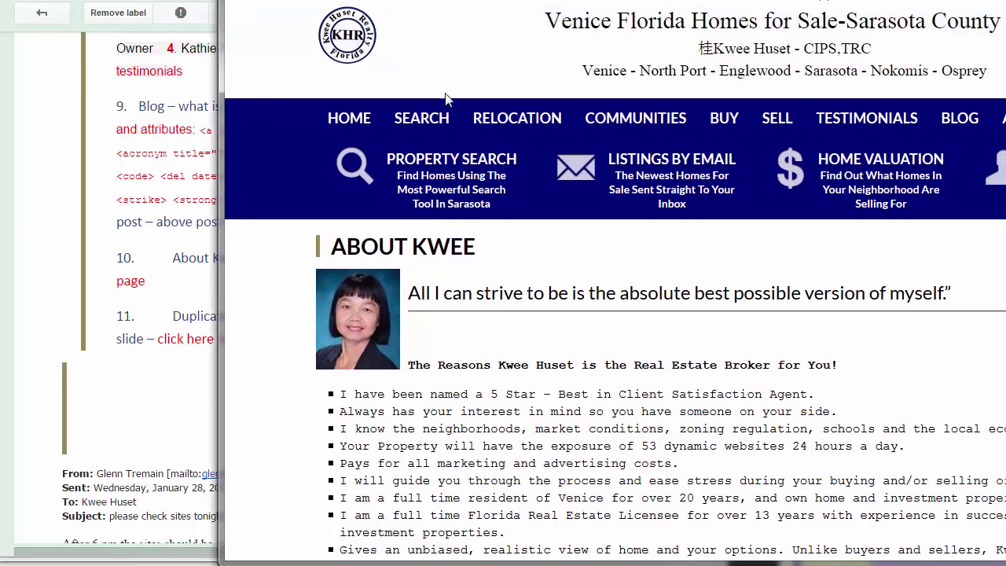
- Compare the email's font complaint with the typefaces used throughout the agent's About page
click(55, 207)
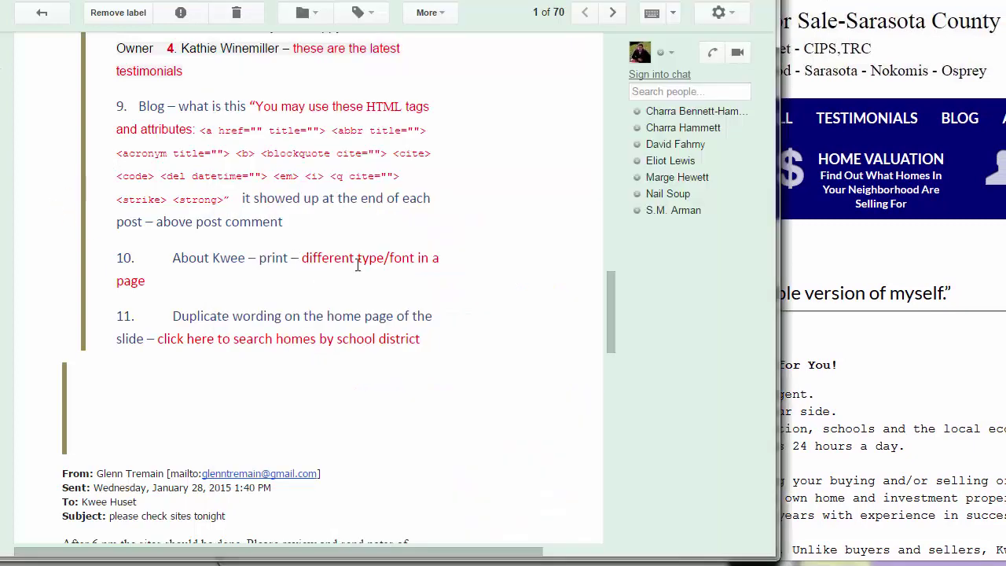
click(880, 330)
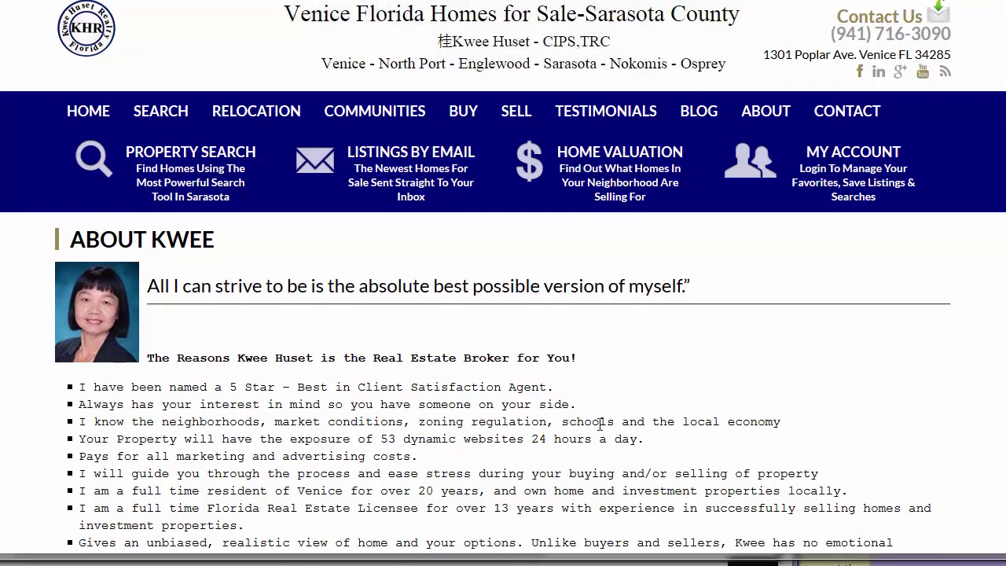
scroll(342, 437, down, 7)
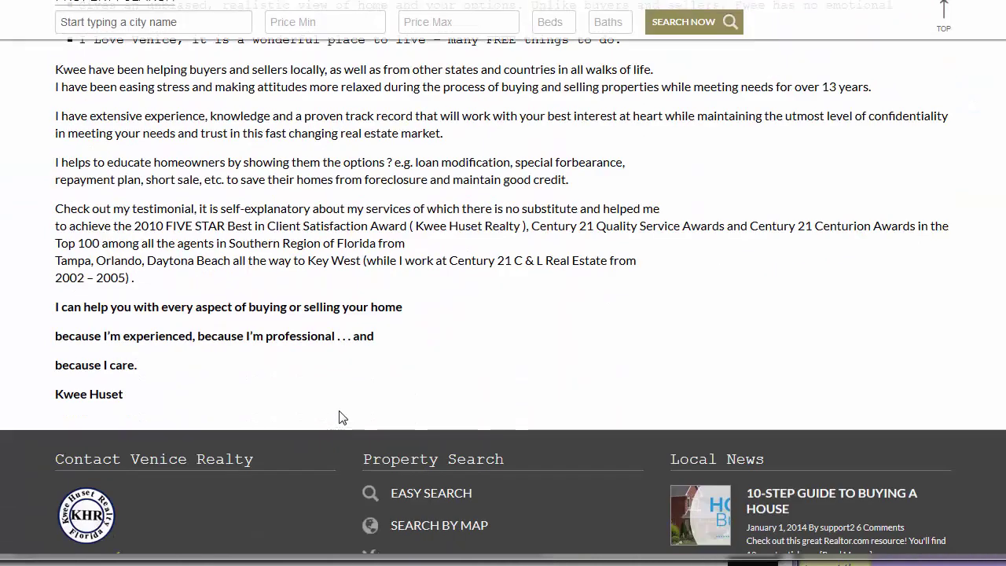
scroll(170, 221, up, 5)
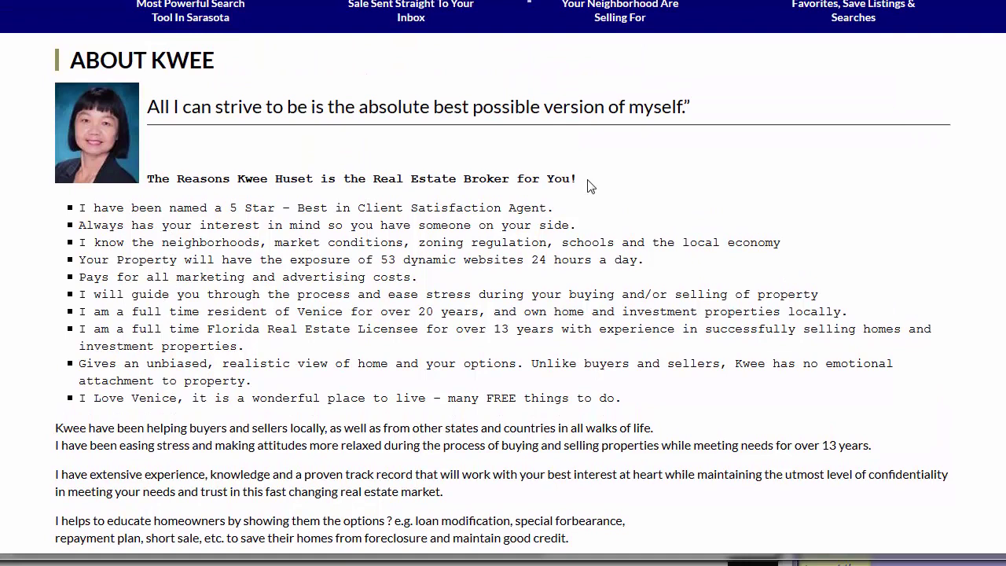
- Read the email's item 11 about duplicate slide wording and open the website's home page to inspect its slideshow
key(alt+Tab)
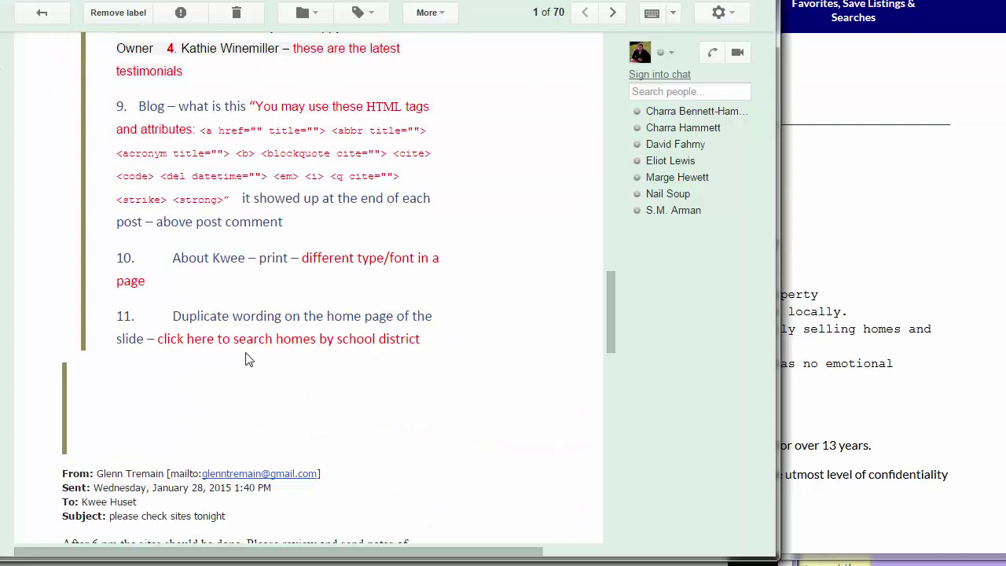
key(alt+Tab)
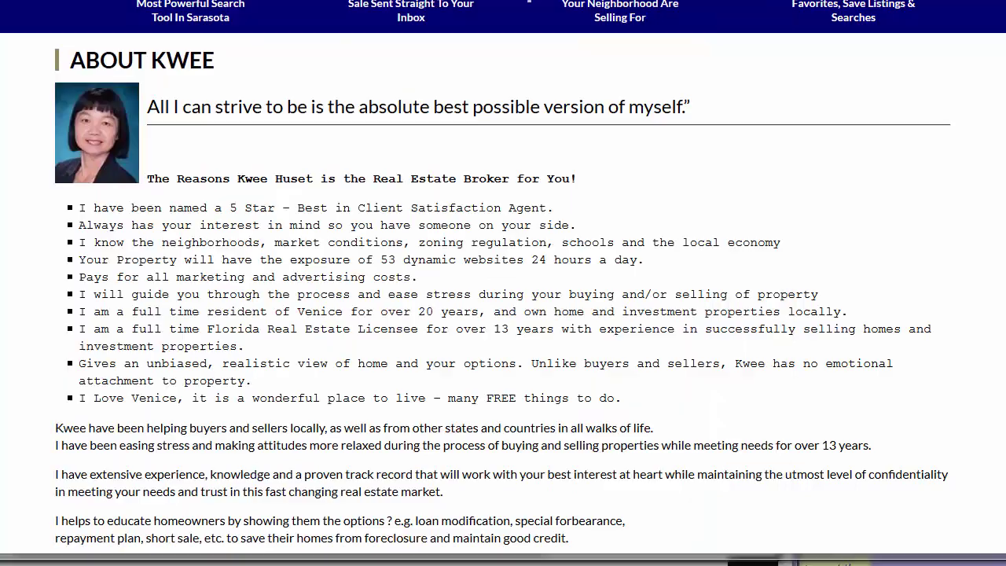
scroll(264, 130, up, 2)
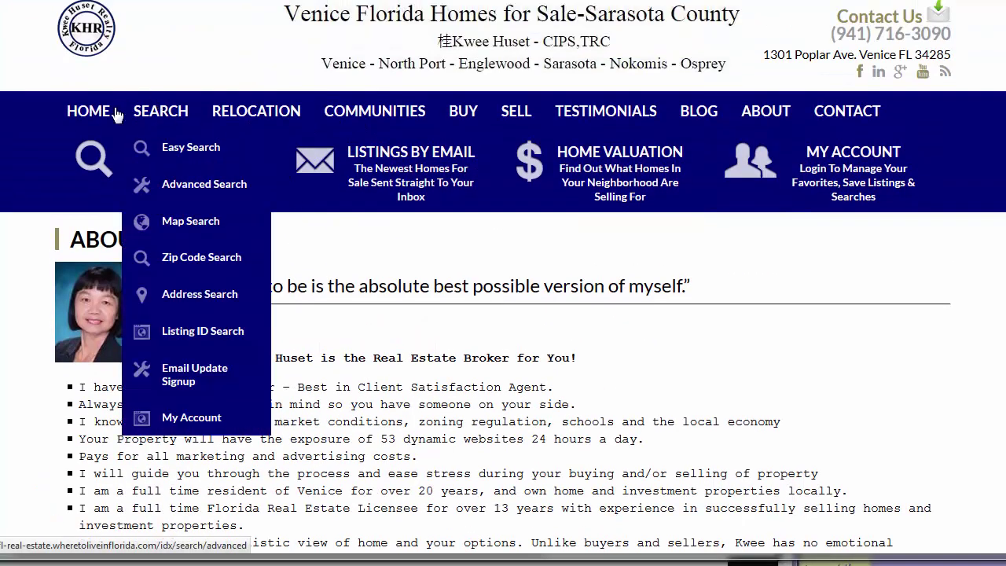
click(85, 116)
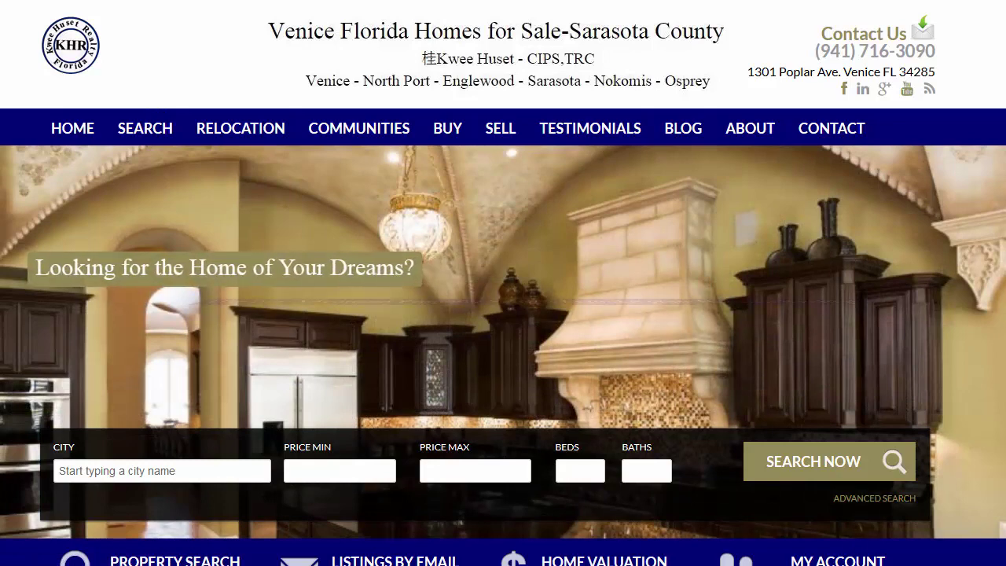
- Open the Nashville TN Homes for Sale & Real Estate site and keep the Dragon NaturallySpeaking plugin blocked
text(chr)
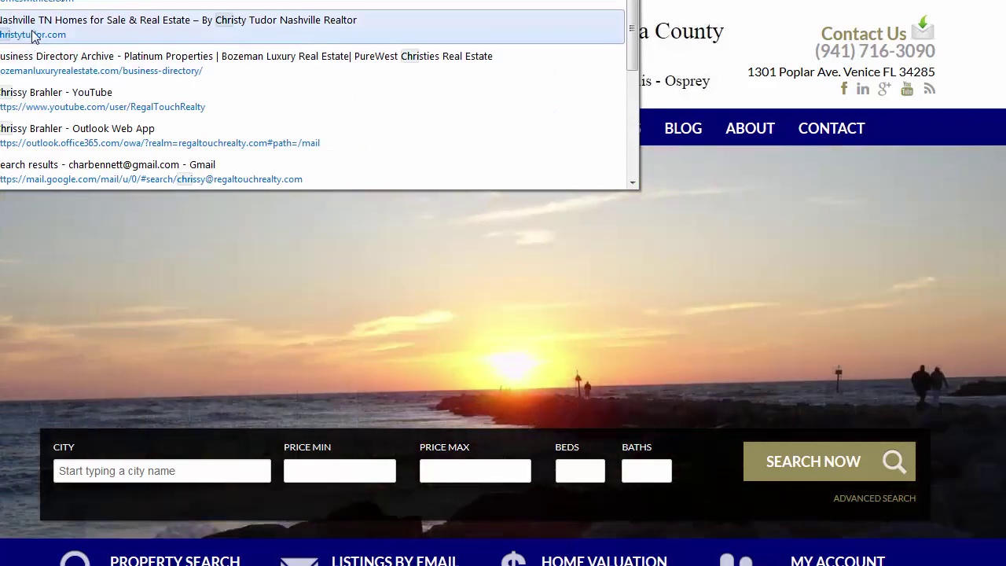
click(392, 195)
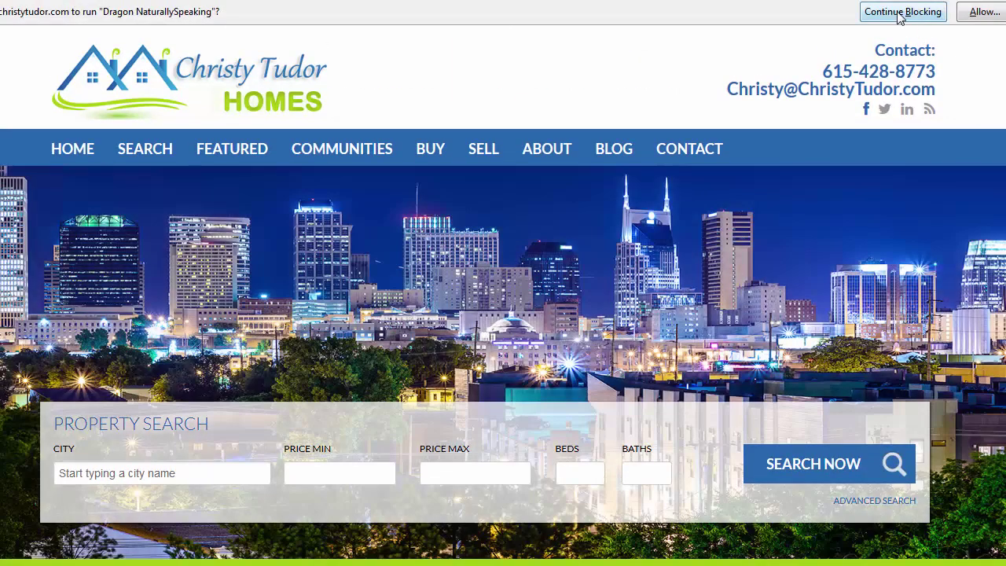
click(903, 12)
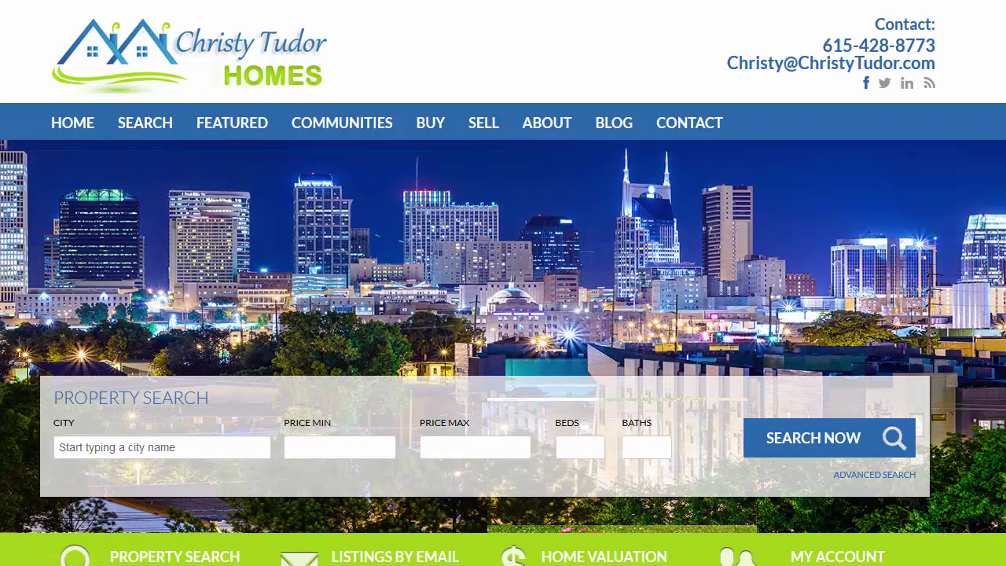
- Return to the client's email and reread the Testimonials item above the Blog item
key(alt+Tab)
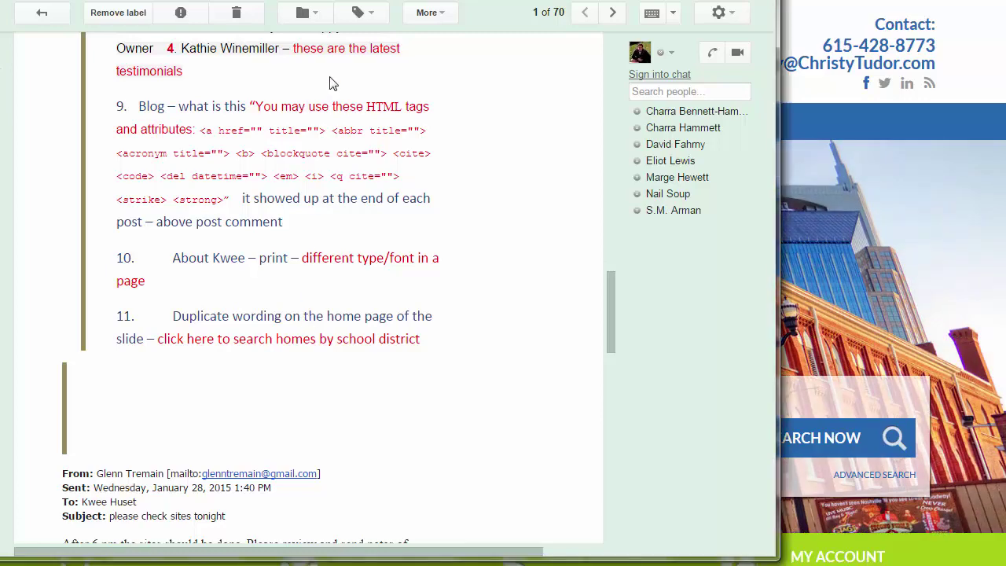
scroll(332, 85, up, 2)
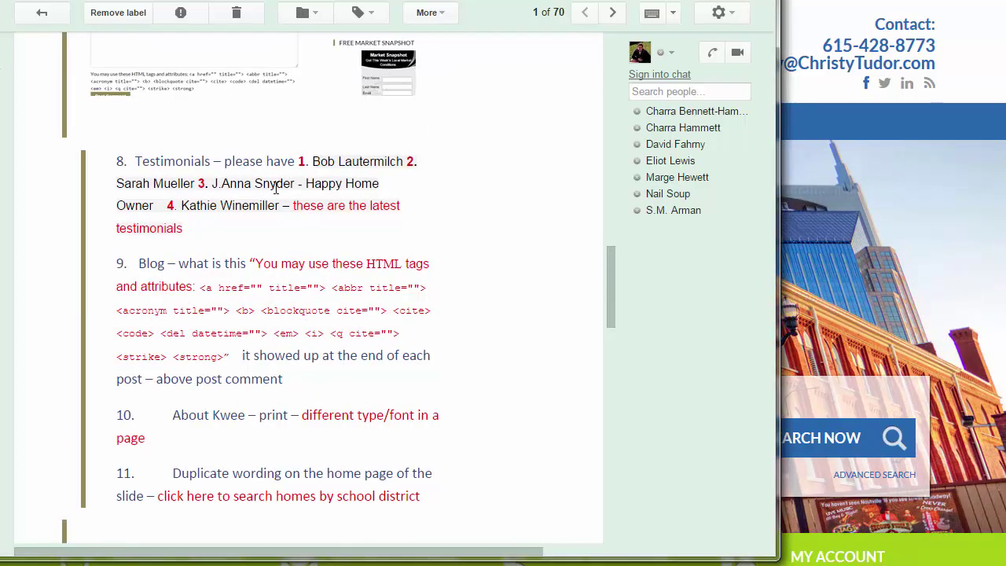